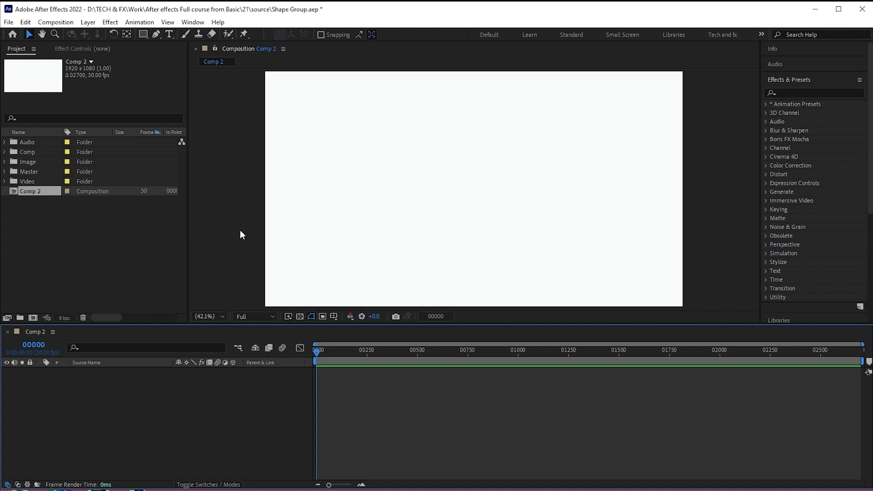
- Draw a rectangle about 802 by 430 px around the composition's centre and review its path, stroke, fill and transform properties
click(143, 34)
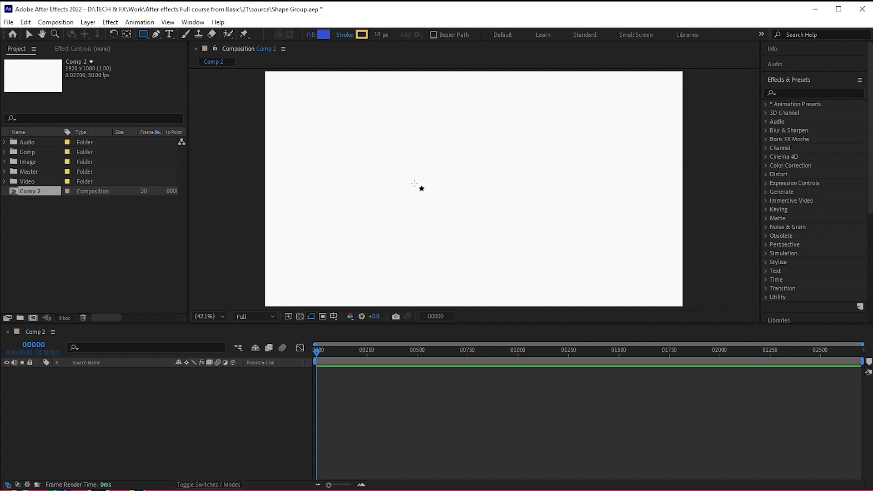
drag(388, 152, 563, 245)
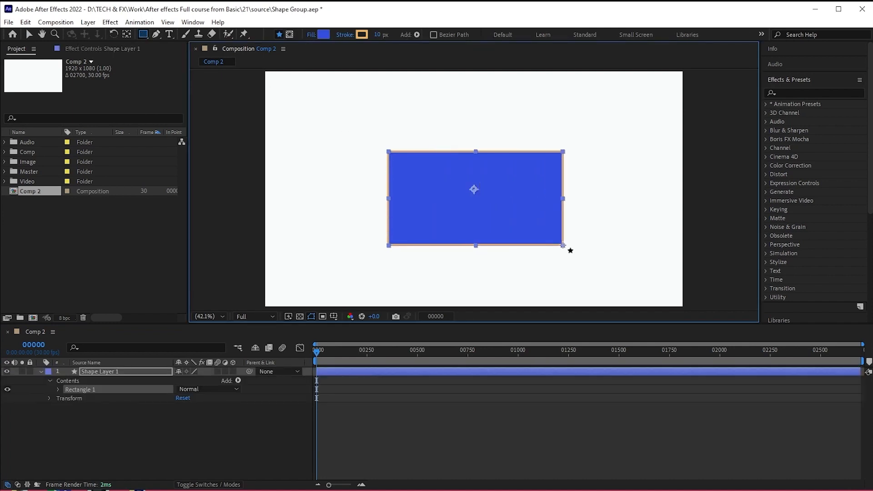
click(58, 389)
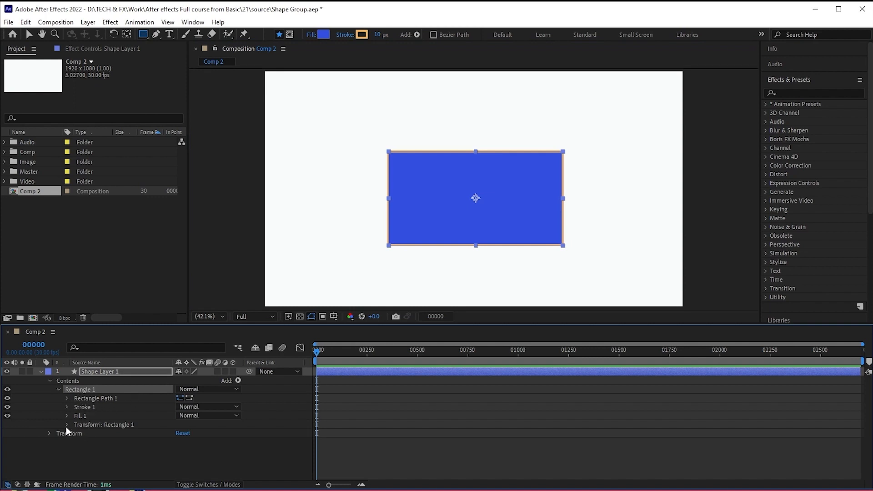
click(66, 399)
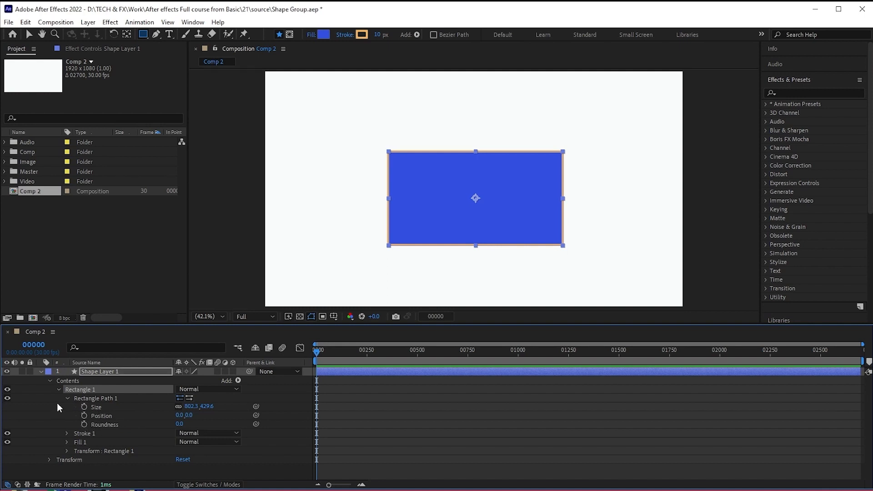
click(68, 398)
click(81, 425)
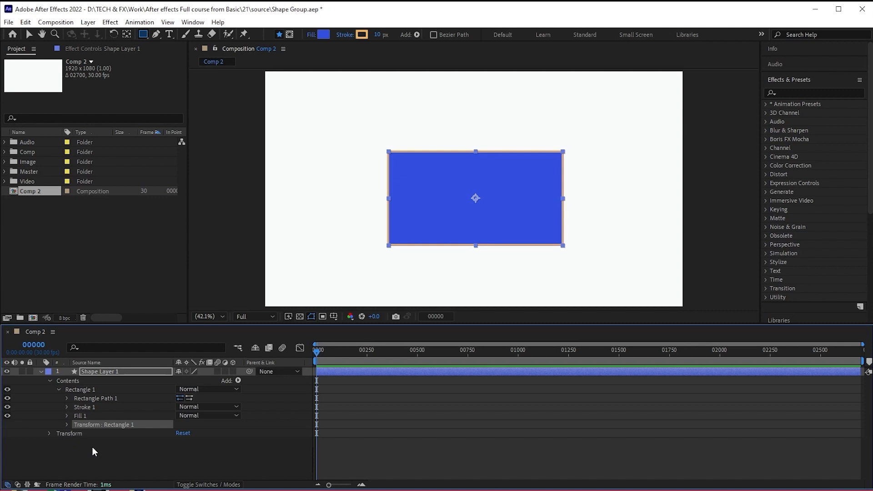
click(58, 391)
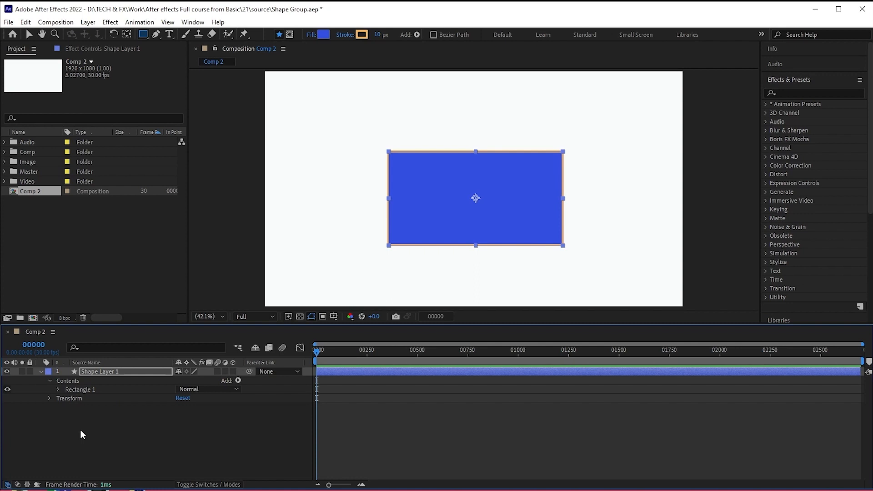
click(80, 430)
- Draw a circle over the rectangle's upper-left corner within the same shape layer
click(117, 373)
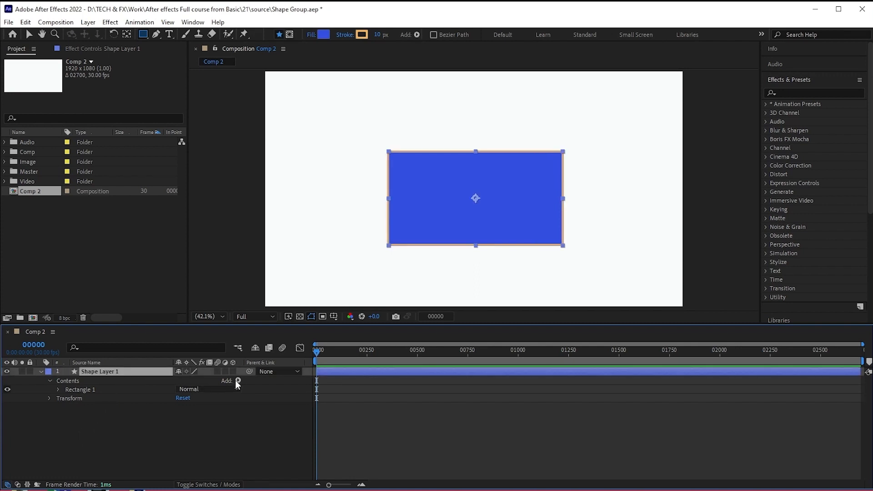
click(143, 35)
click(167, 56)
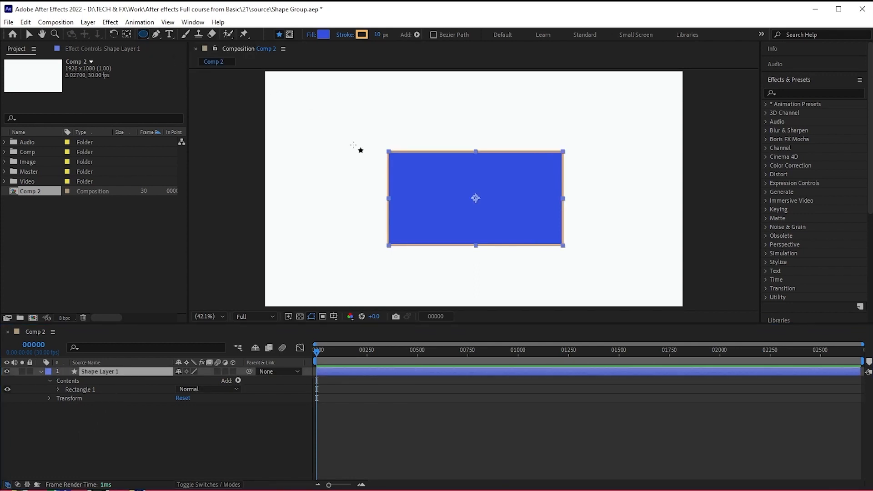
drag(353, 145, 408, 227)
drag(421, 225, 432, 226)
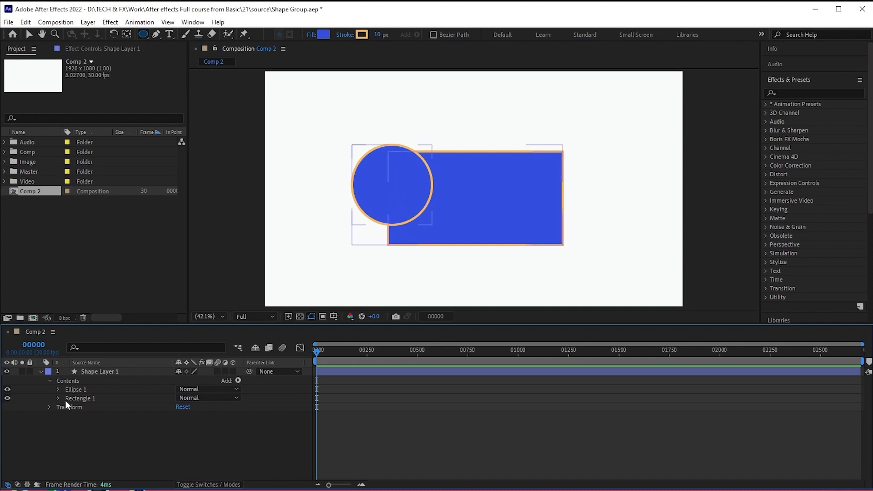
- Examine the circle's path, stroke, fill and transform entries, and compare its group with the rectangle's group
click(76, 390)
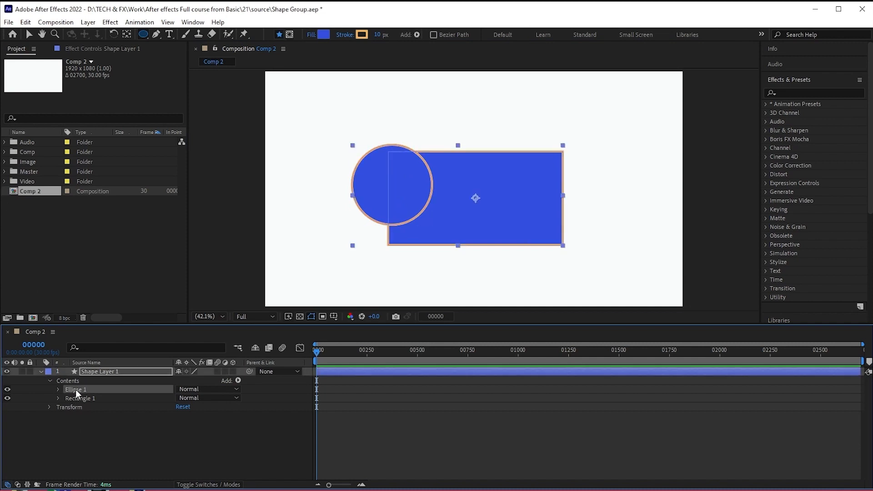
click(58, 389)
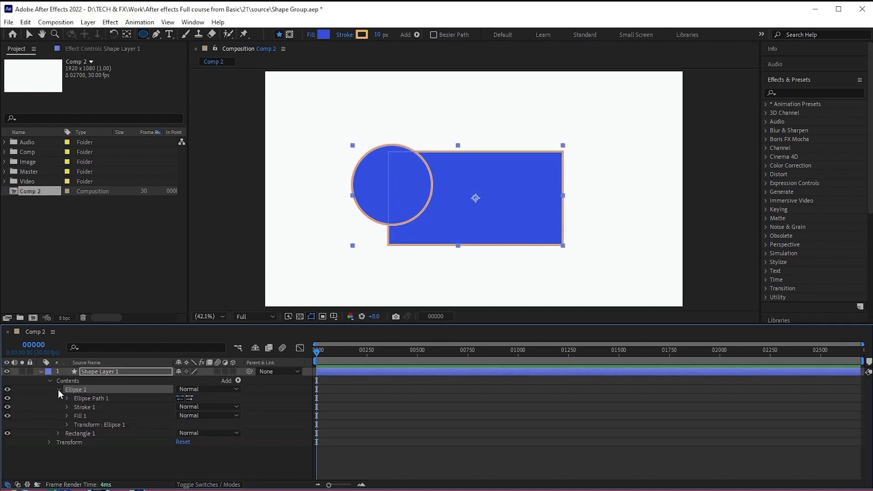
click(94, 398)
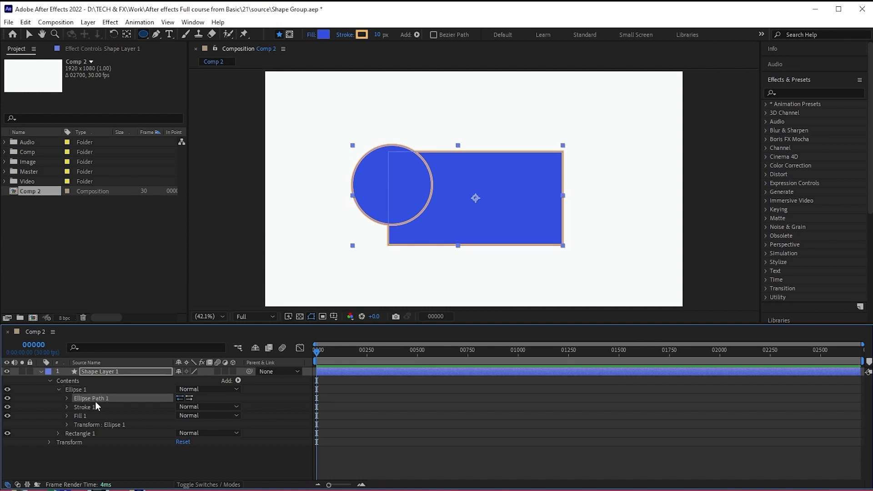
click(89, 409)
click(89, 416)
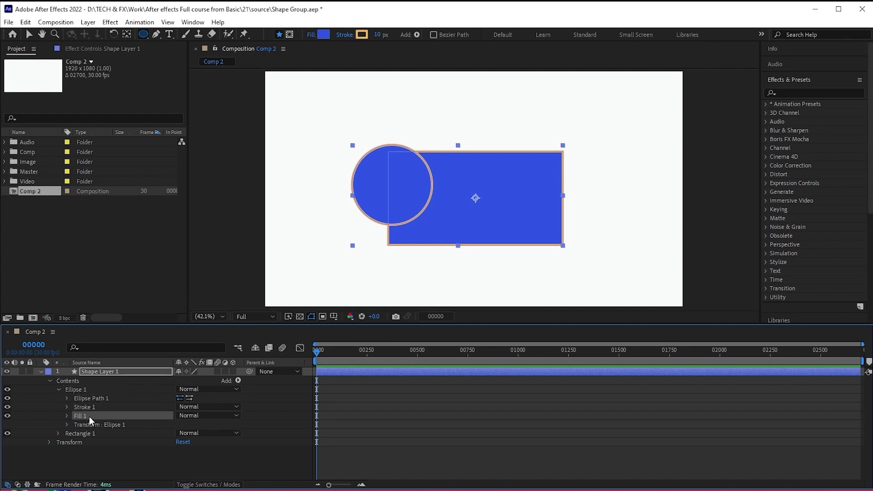
click(87, 425)
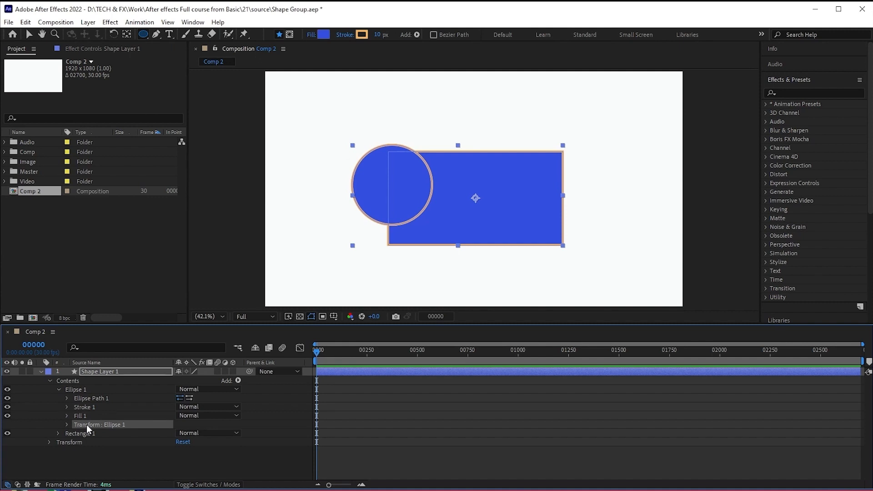
click(59, 390)
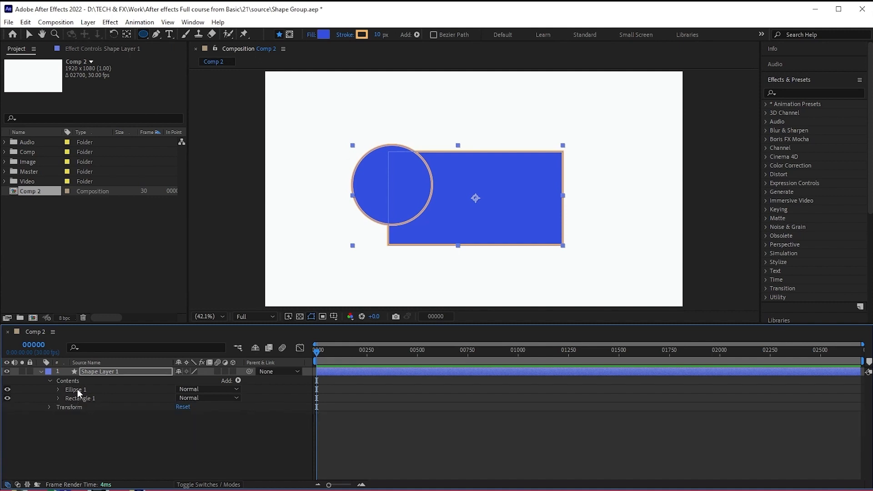
click(77, 389)
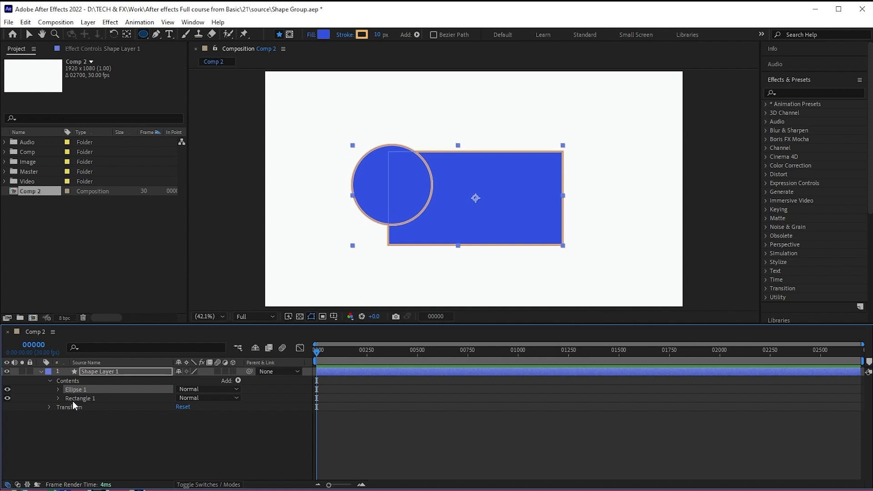
click(75, 399)
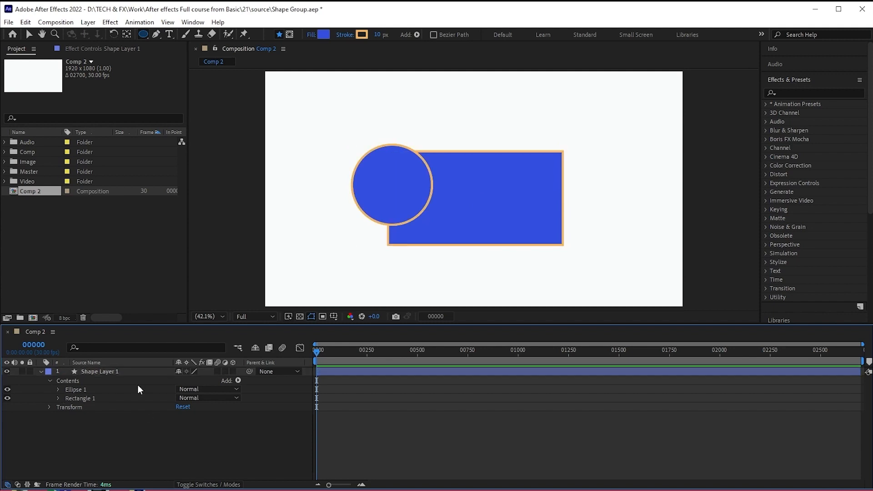
- Delete the shape layer holding the circle and rectangle, and create a new empty shape layer
click(135, 372)
key(Delete)
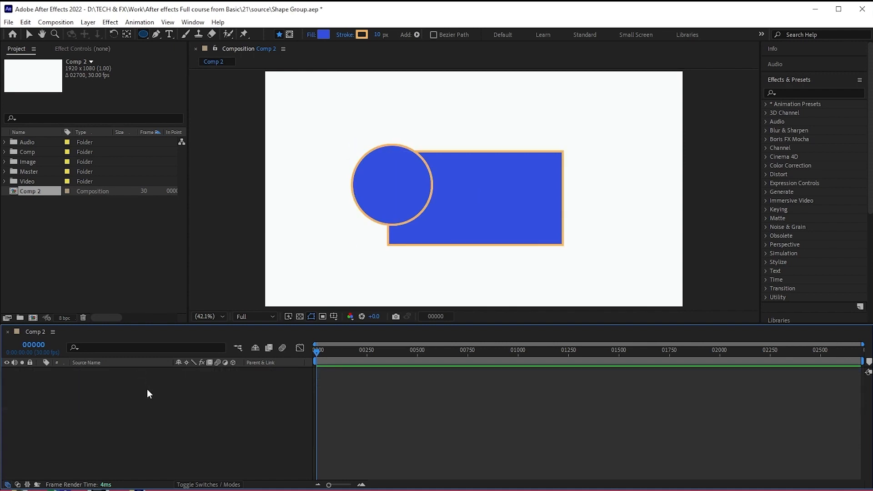
right_click(147, 389)
mouse_move(175, 402)
click(313, 468)
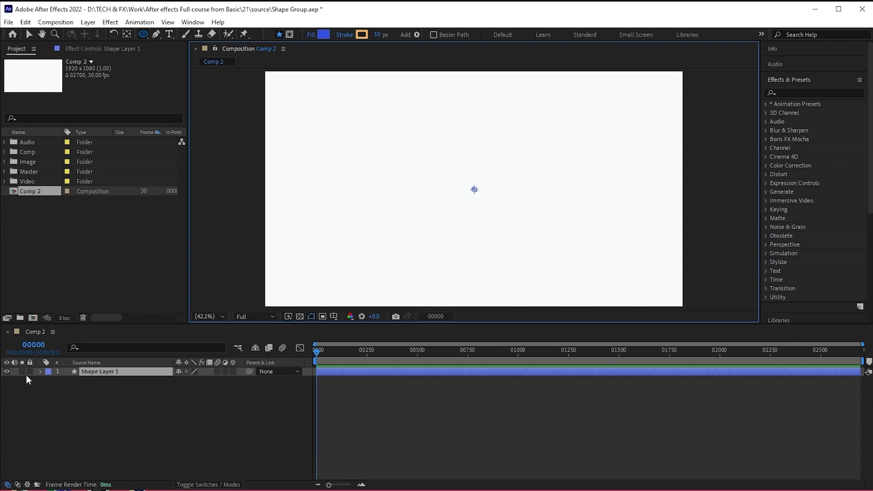
- Add a rectangle path to the empty shape layer's contents and enlarge its size proportionally
click(41, 371)
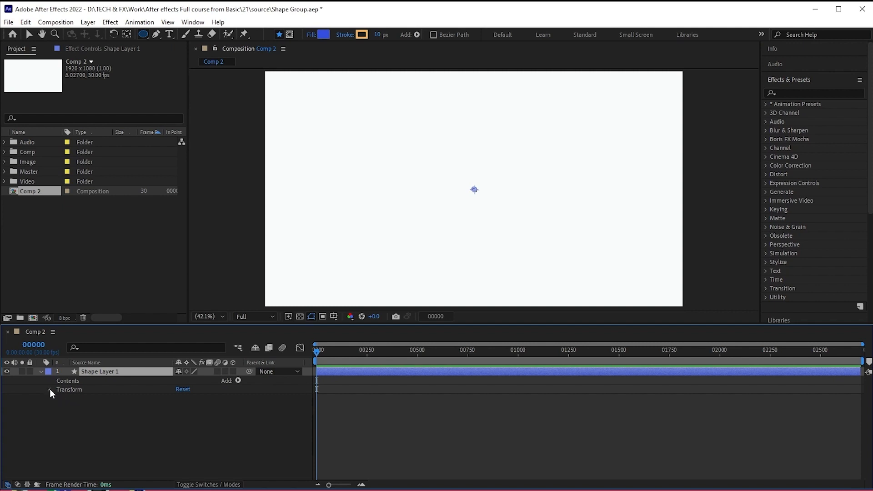
click(50, 389)
click(49, 389)
click(239, 381)
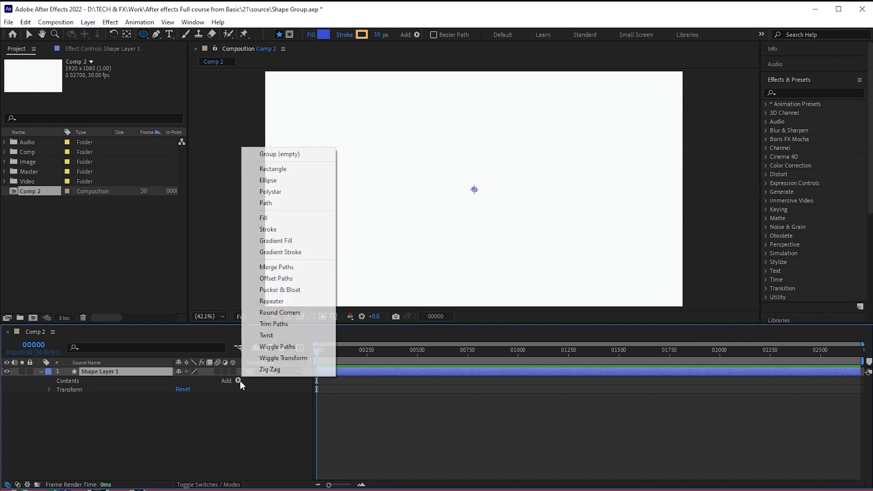
click(287, 170)
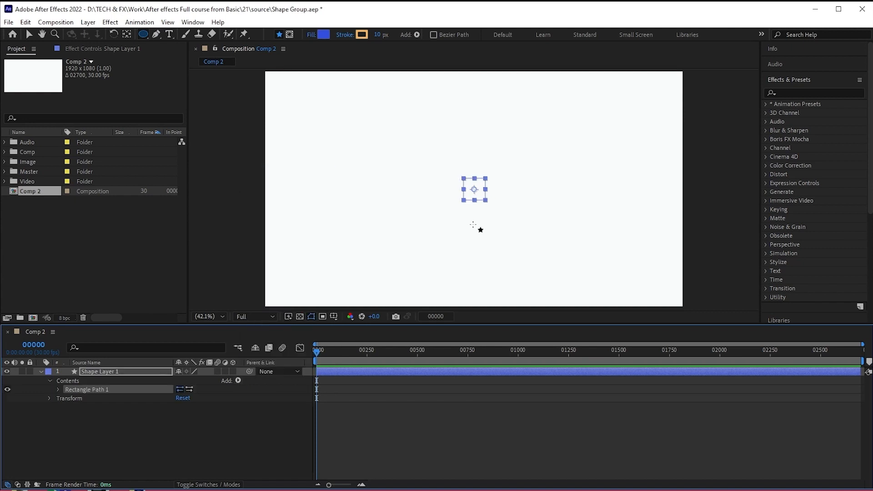
click(57, 390)
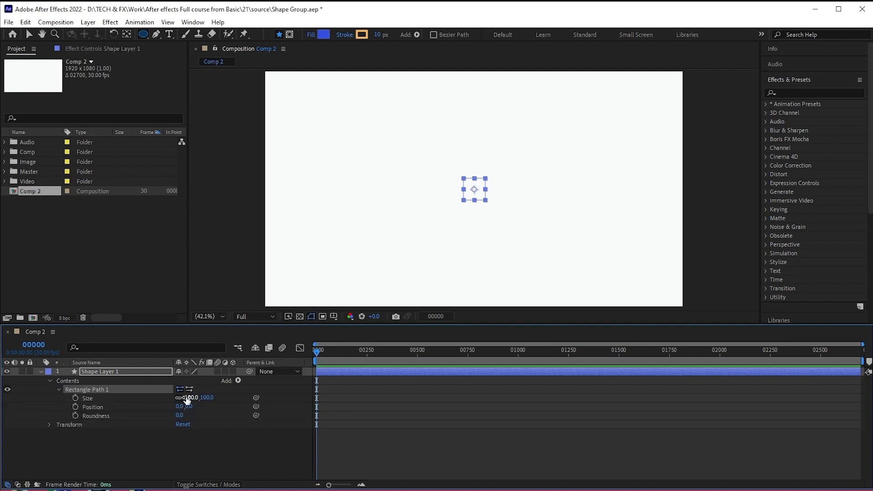
drag(193, 398, 277, 398)
click(58, 390)
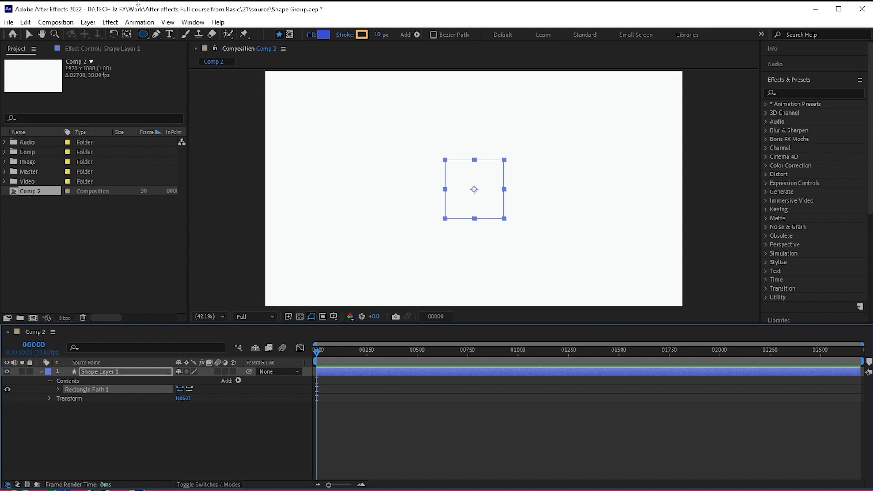
- Draw a filled and stroked rectangle left of the rectangle path for comparison, review its contents and delete it
key(q)
drag(311, 176, 409, 234)
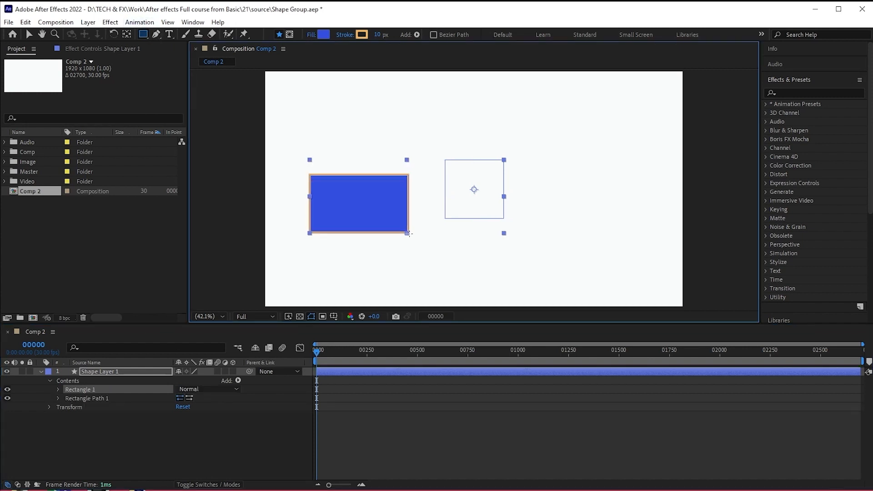
click(57, 389)
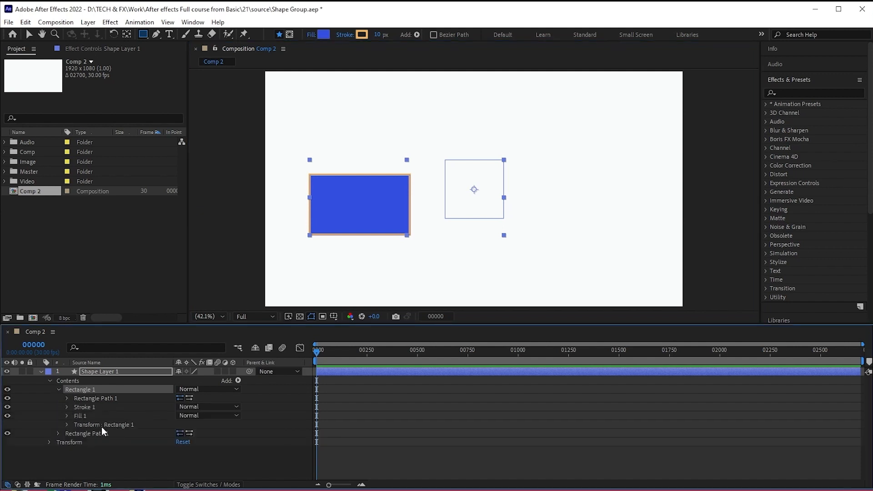
click(58, 389)
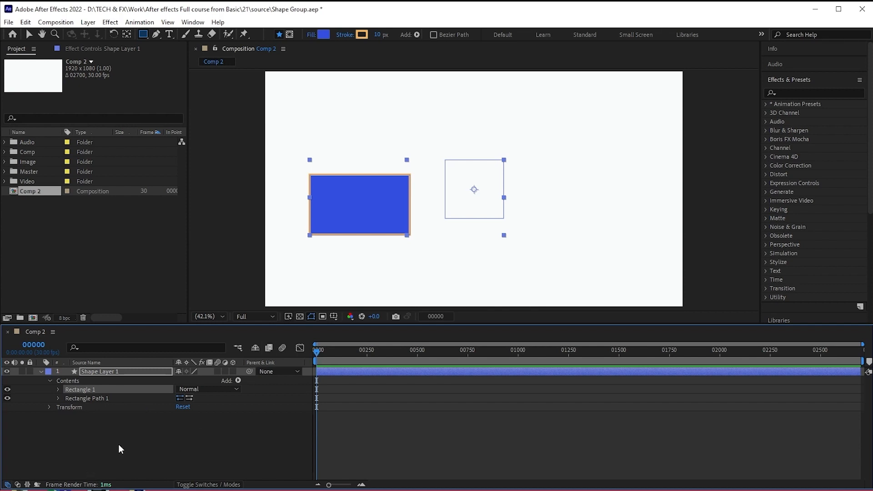
key(Delete)
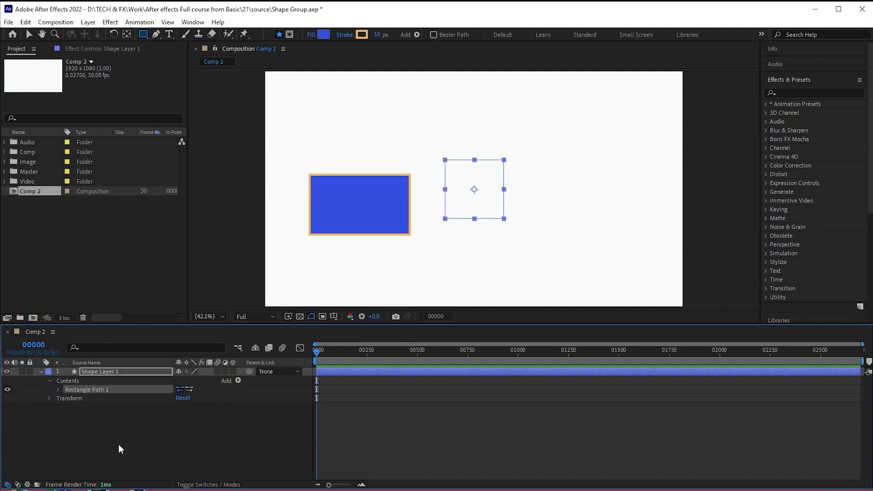
- Add an empty group to the shape layer's contents and move the rectangle path into it
click(173, 441)
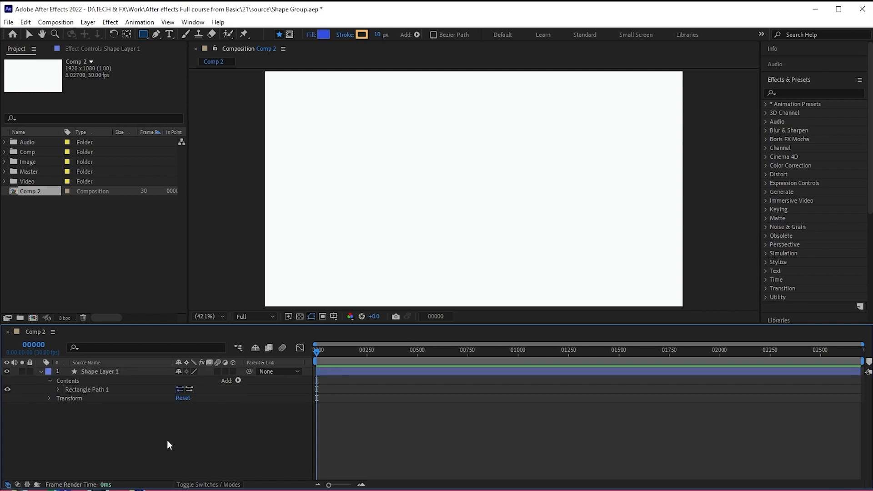
click(237, 381)
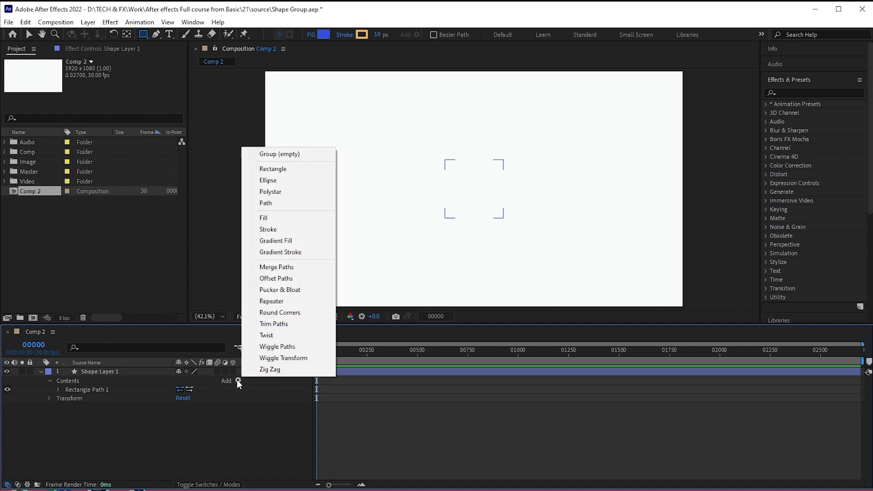
click(283, 155)
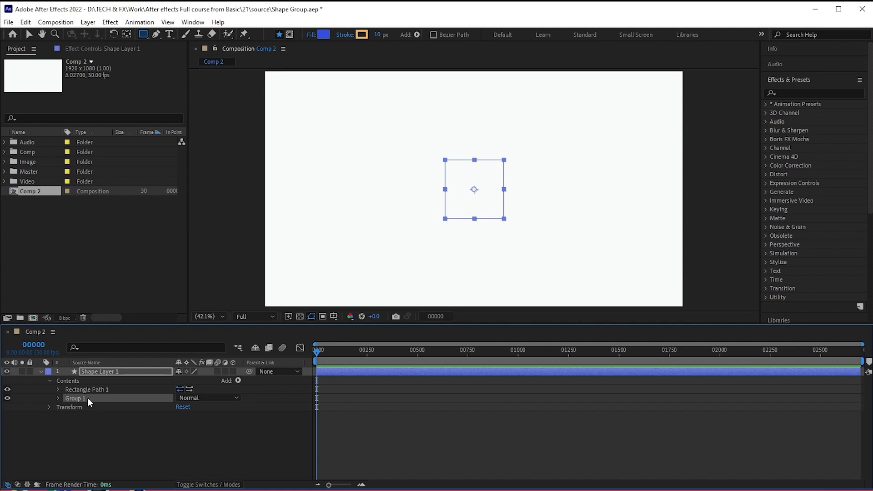
key(Return)
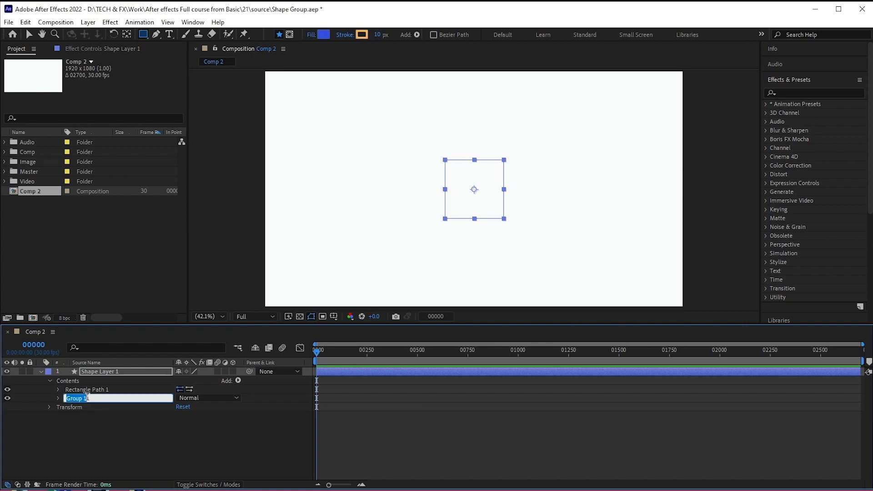
click(78, 424)
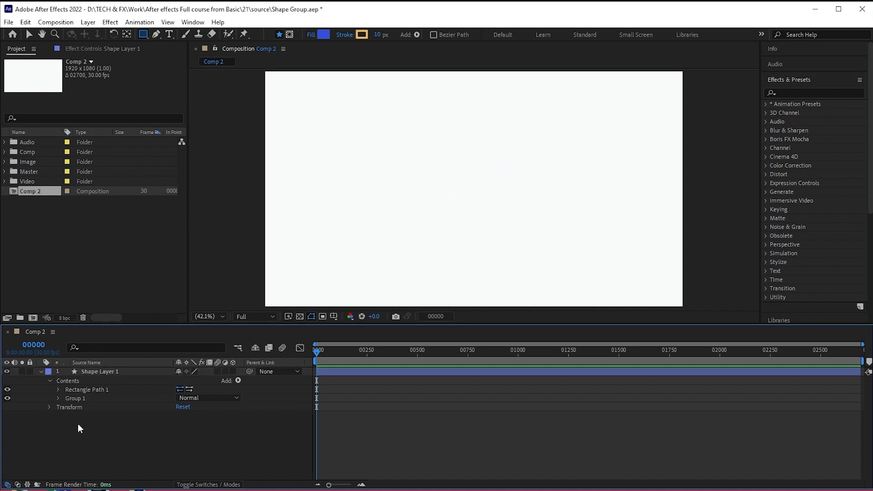
click(91, 390)
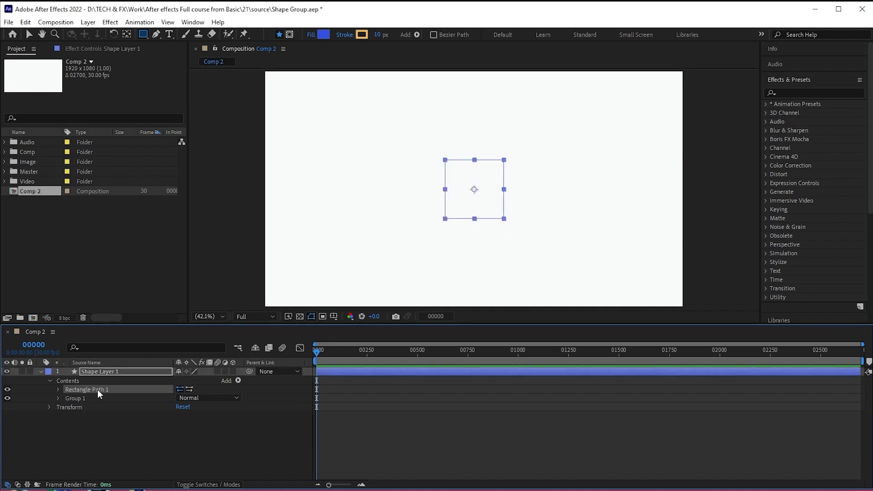
drag(98, 389, 99, 398)
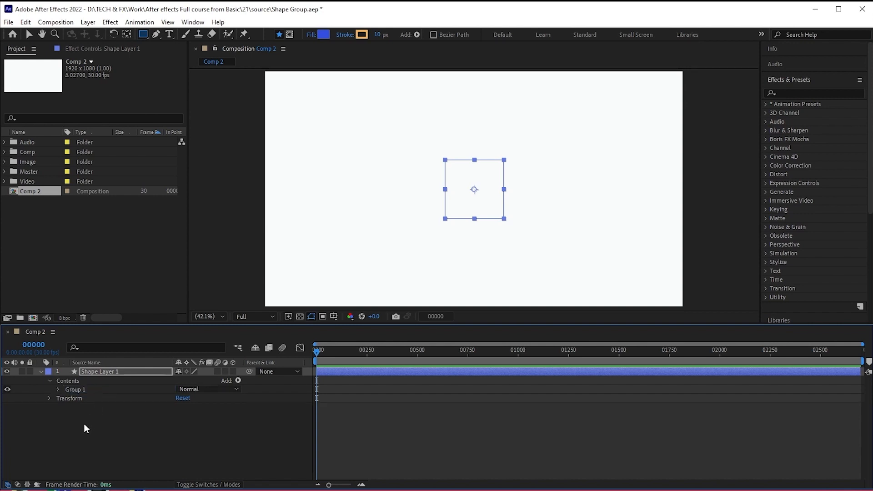
- Add a fill directly to the shape layer's contents, outside Group 1 that holds the rectangle path
click(59, 390)
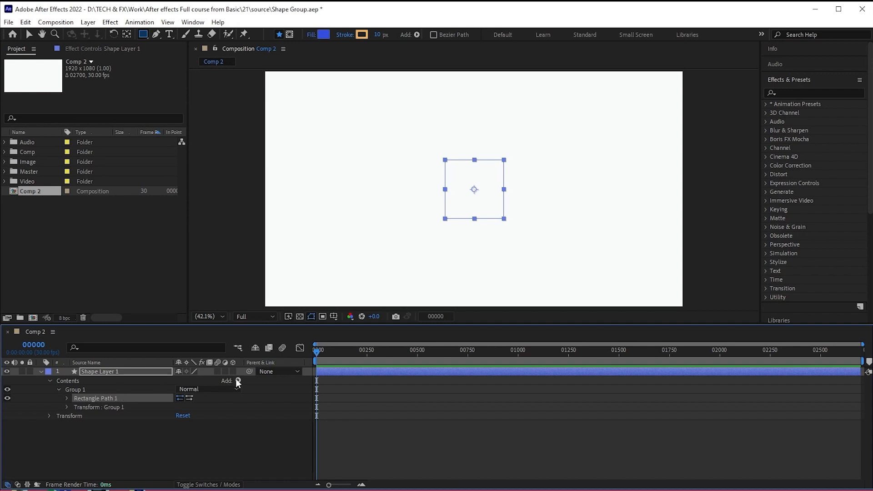
click(105, 431)
click(72, 382)
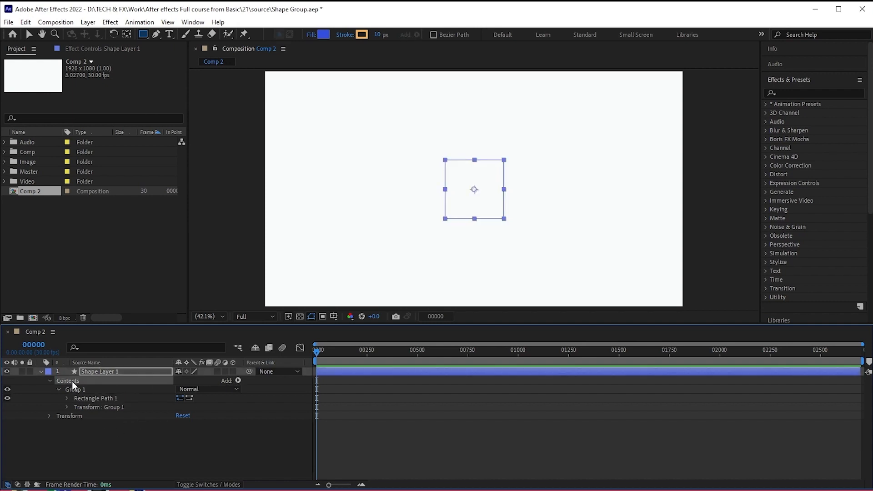
click(105, 429)
click(117, 370)
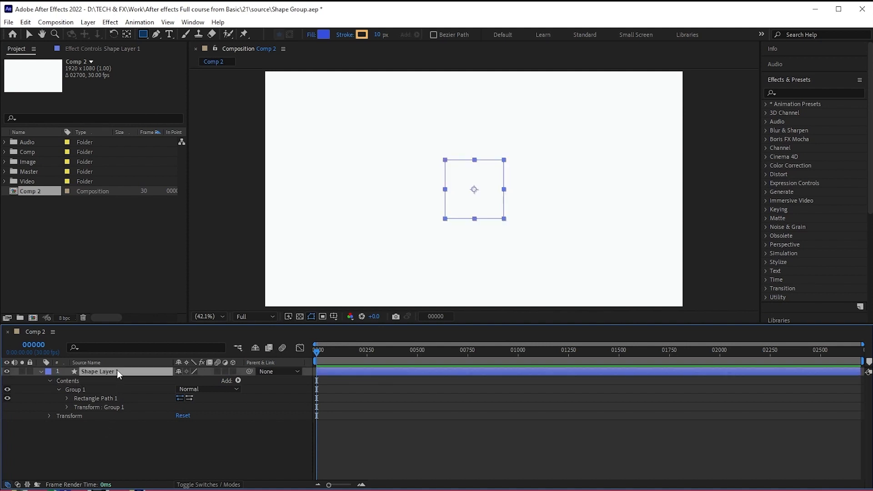
click(238, 381)
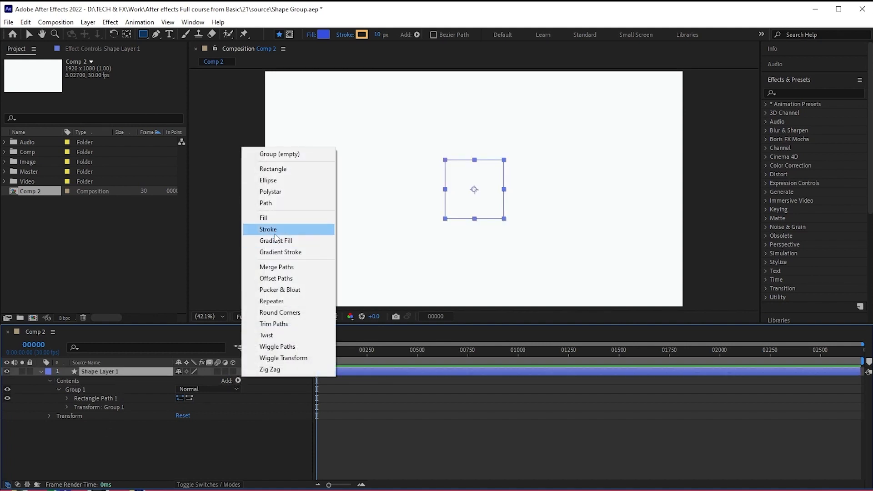
click(276, 219)
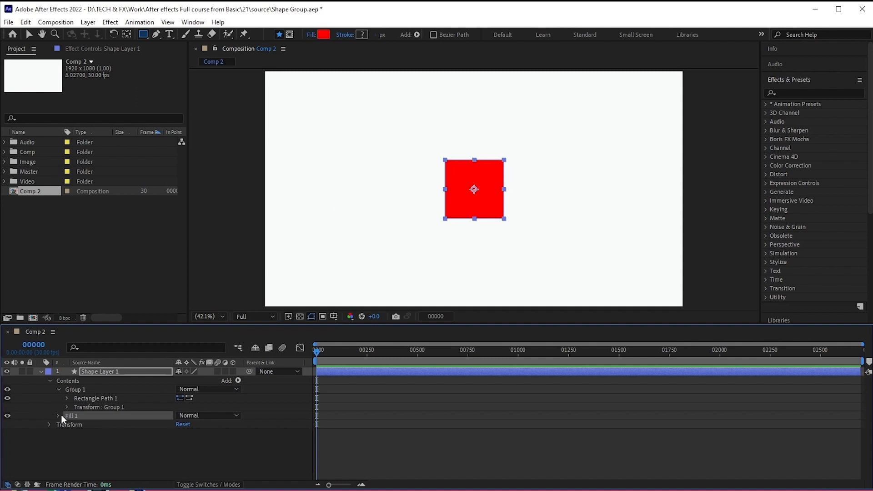
- Add a second empty group to the shape layer's contents and put a new rectangle path inside it
click(57, 389)
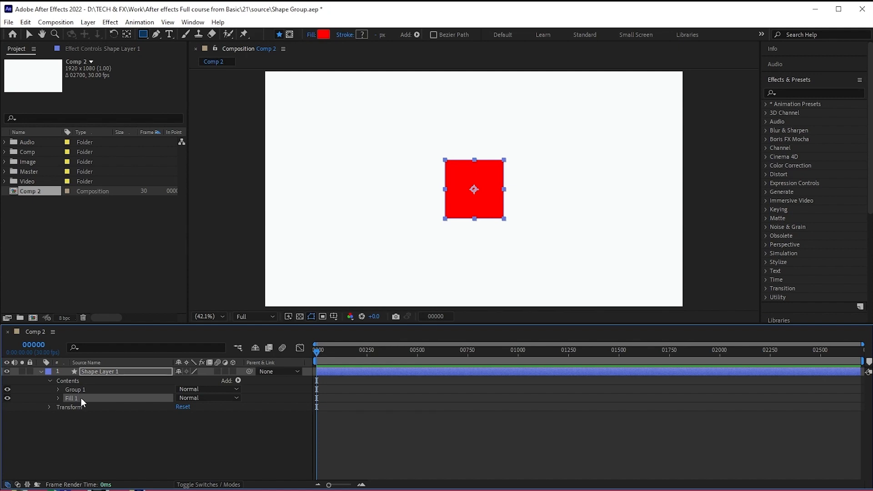
click(237, 380)
click(264, 153)
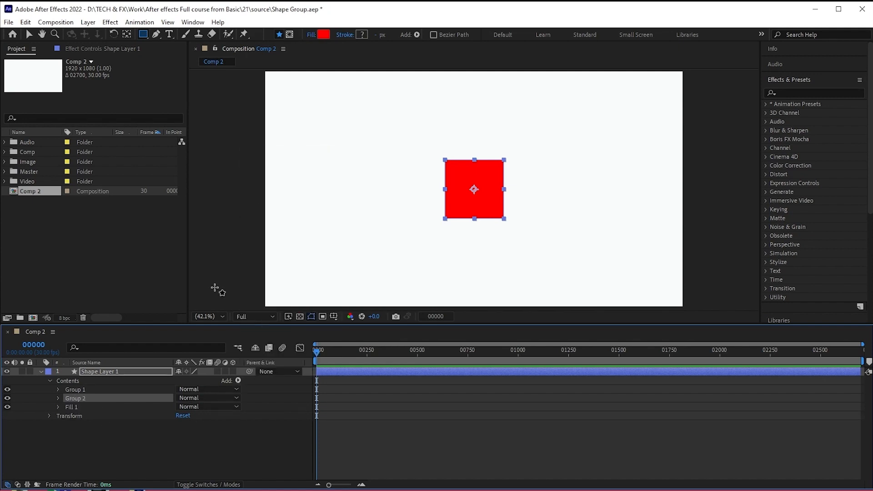
click(58, 398)
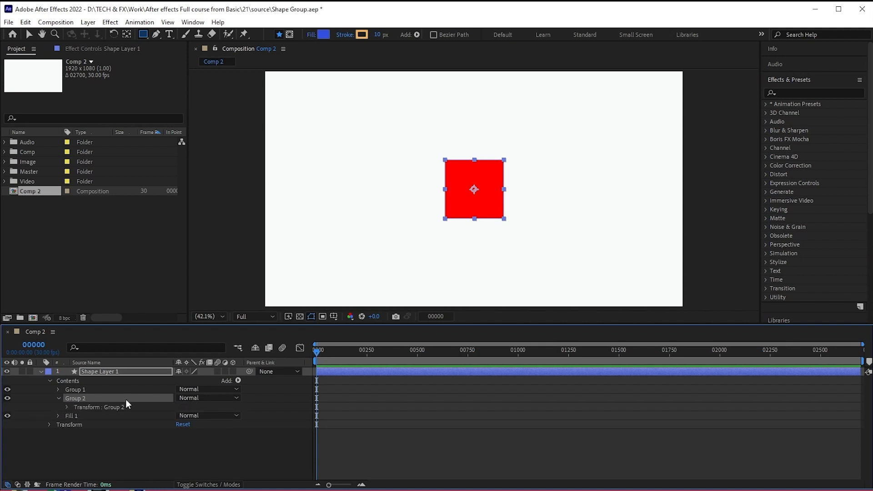
click(238, 381)
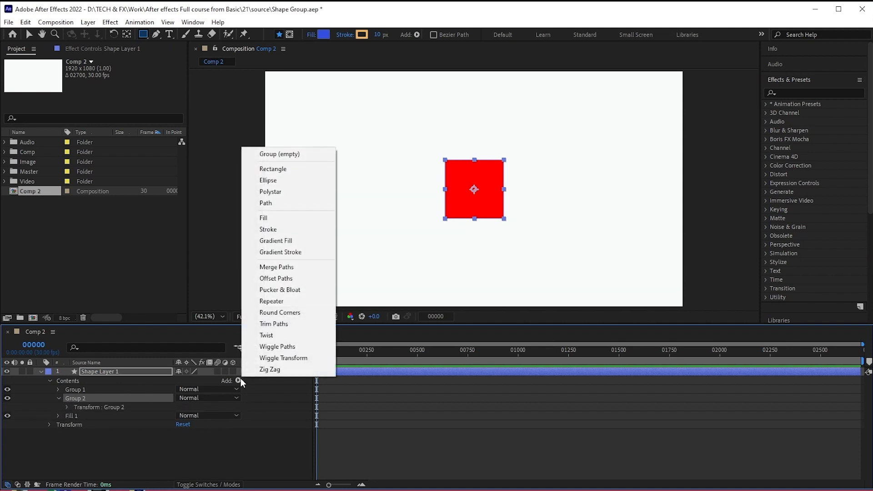
click(298, 177)
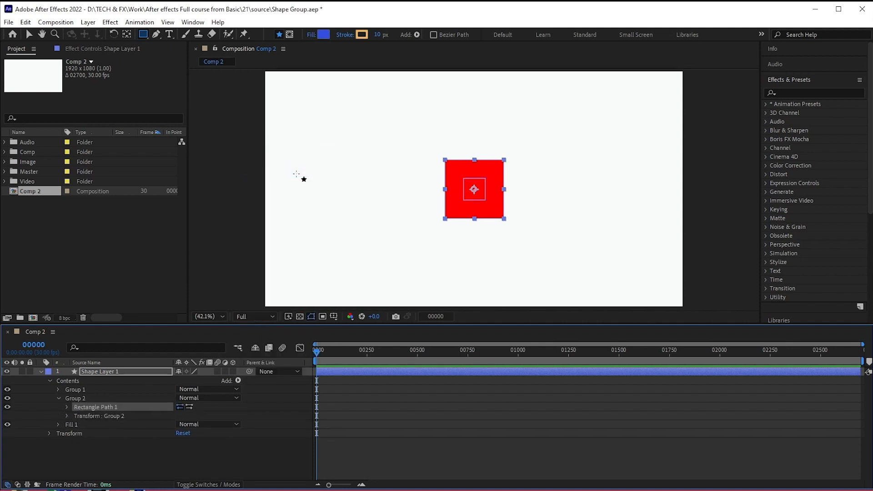
- Shift the second group's rectangle path to the right of the large rectangle, to position 378, 0
click(67, 408)
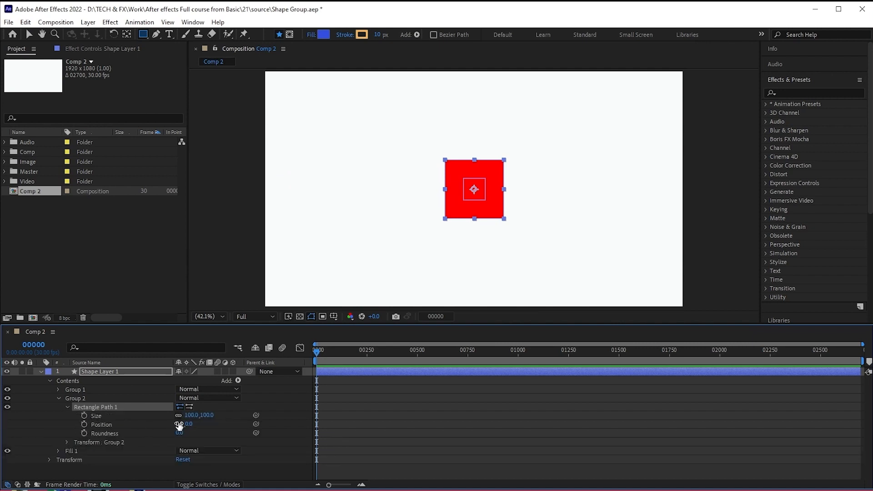
drag(179, 424, 258, 424)
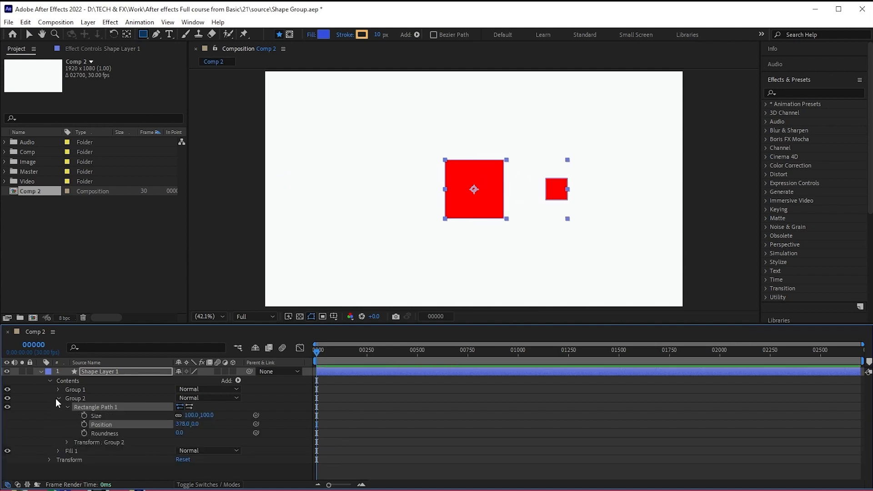
click(58, 399)
click(73, 408)
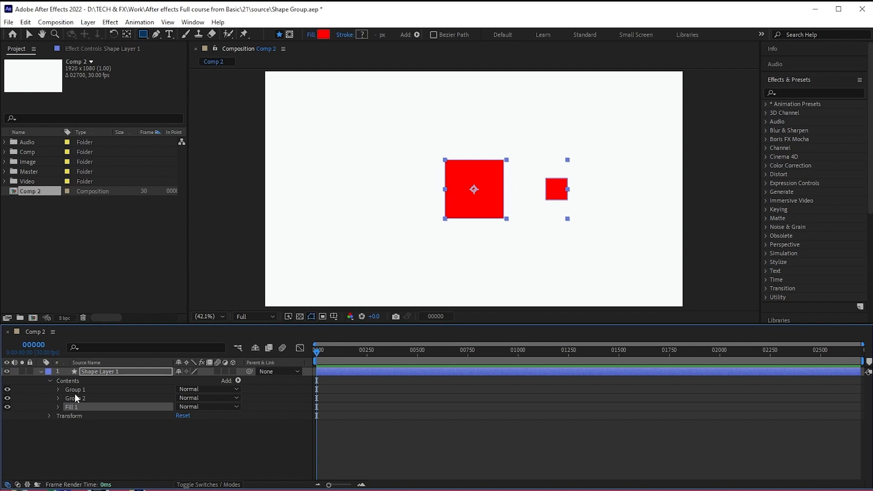
- Undo the second group and the layer-level fill, back to only Group 1 with its unfilled rectangle path
key(ctrl+z)
key(ctrl+z)
key(ctrl+z)
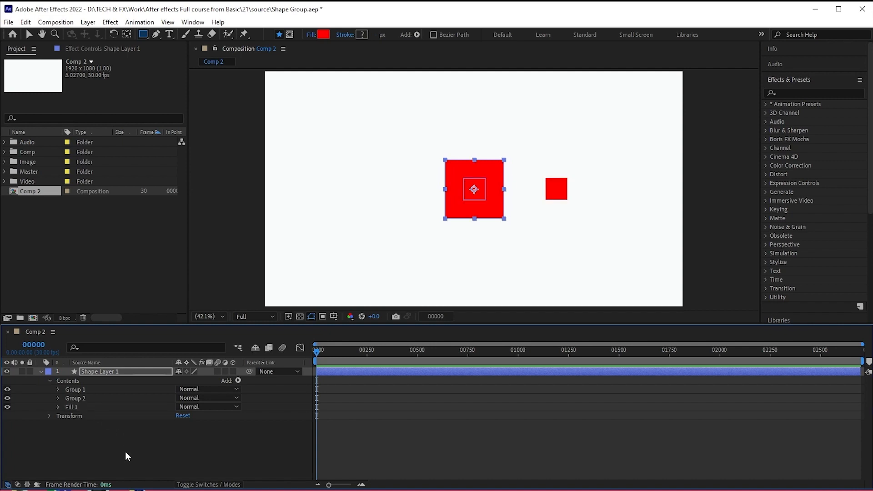
key(ctrl+z)
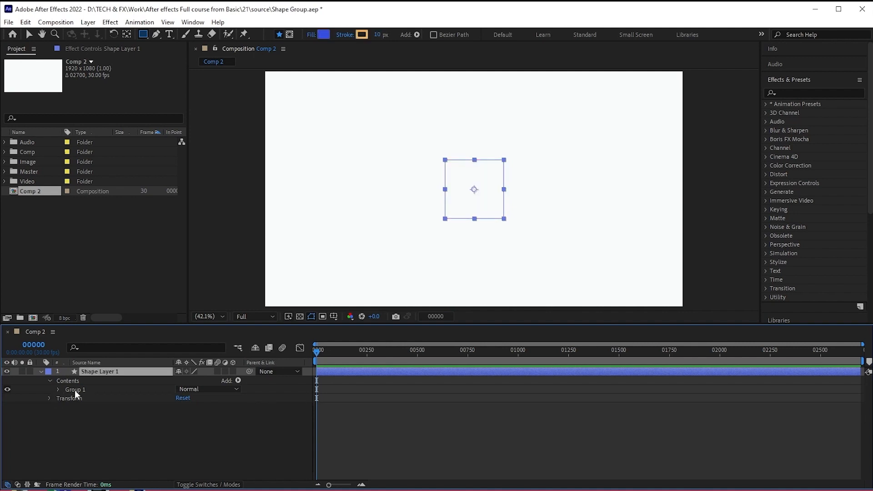
- Add a fill inside Group 1, beneath its rectangle path
click(75, 390)
click(57, 390)
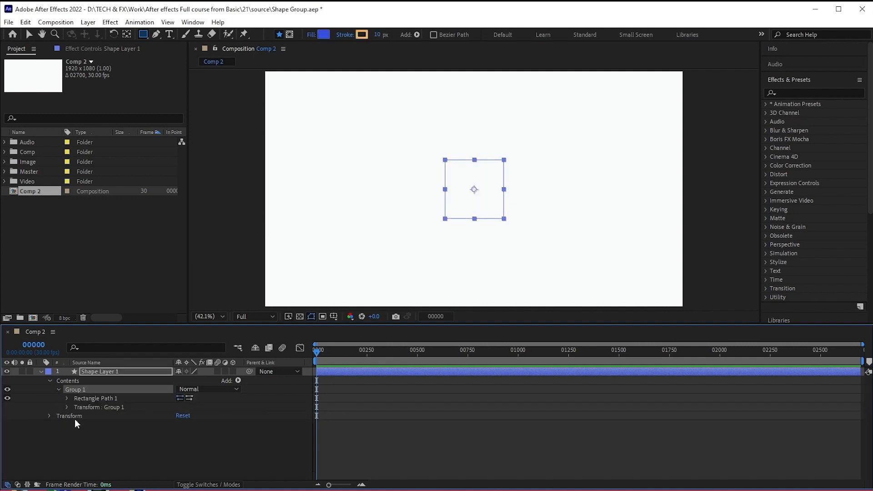
click(109, 431)
click(84, 388)
click(89, 397)
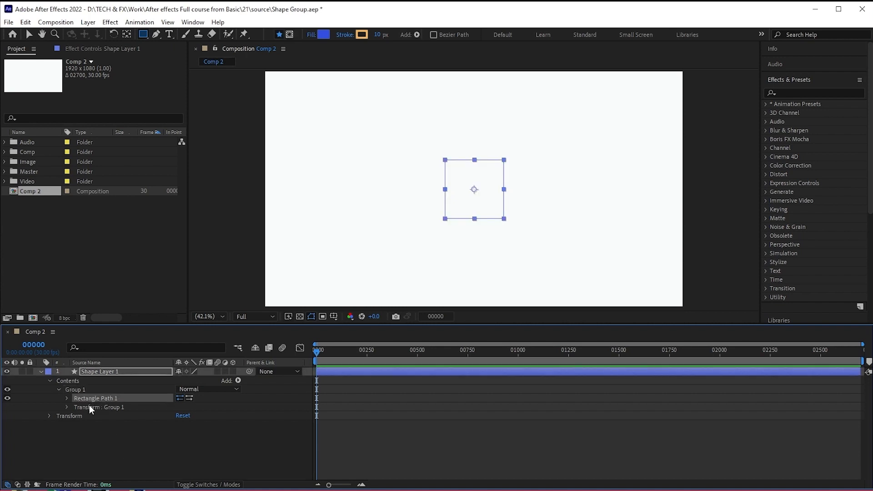
click(89, 405)
click(91, 399)
click(238, 380)
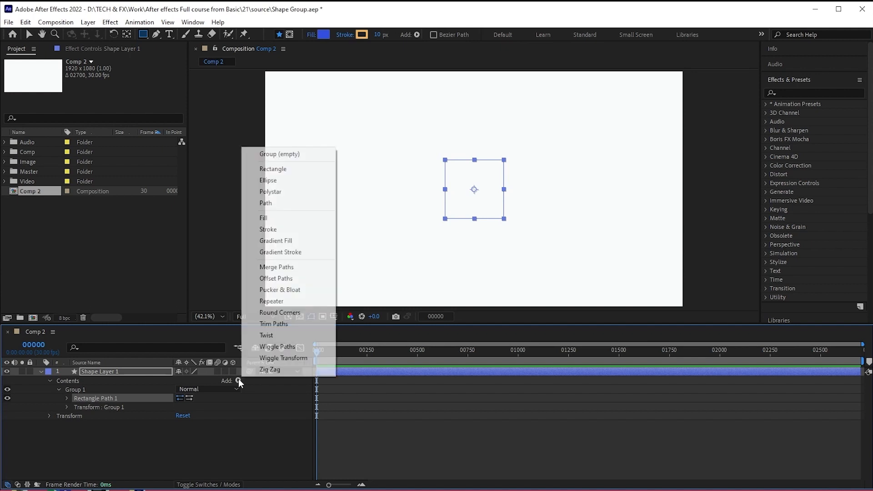
click(264, 218)
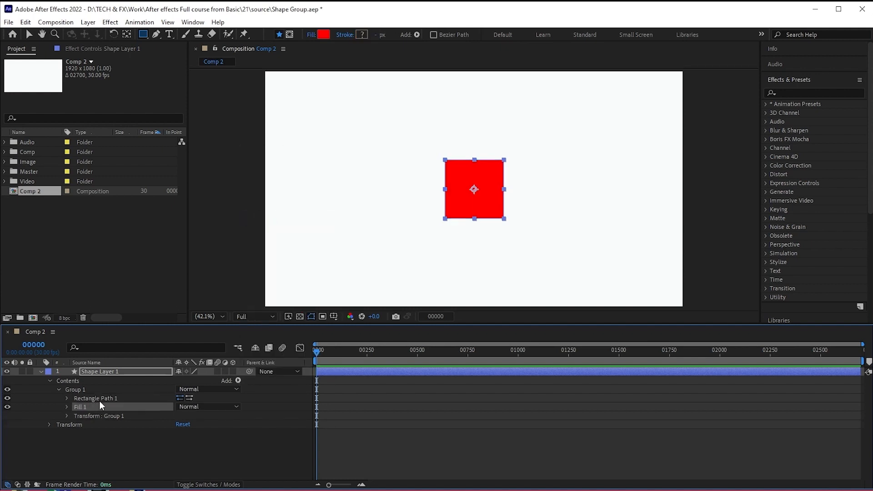
- Add an ellipse path inside Group 1 and enlarge its size proportionally to about 194 by 194
click(237, 381)
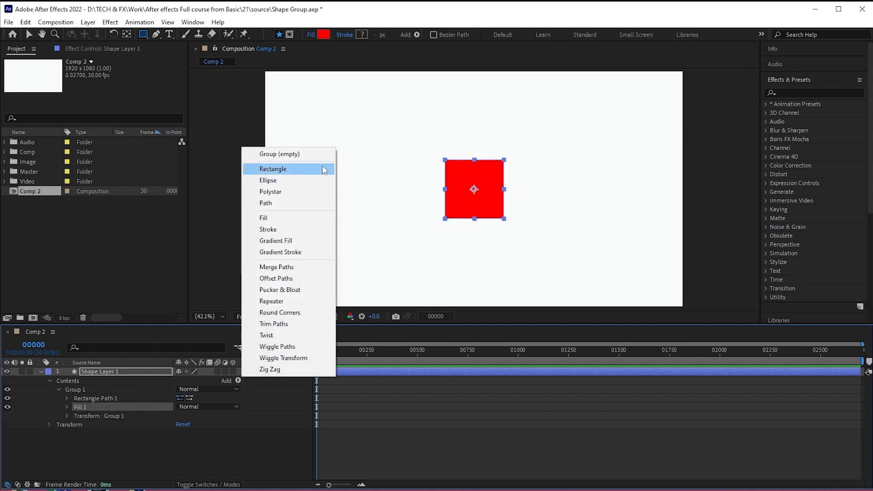
click(300, 179)
click(67, 407)
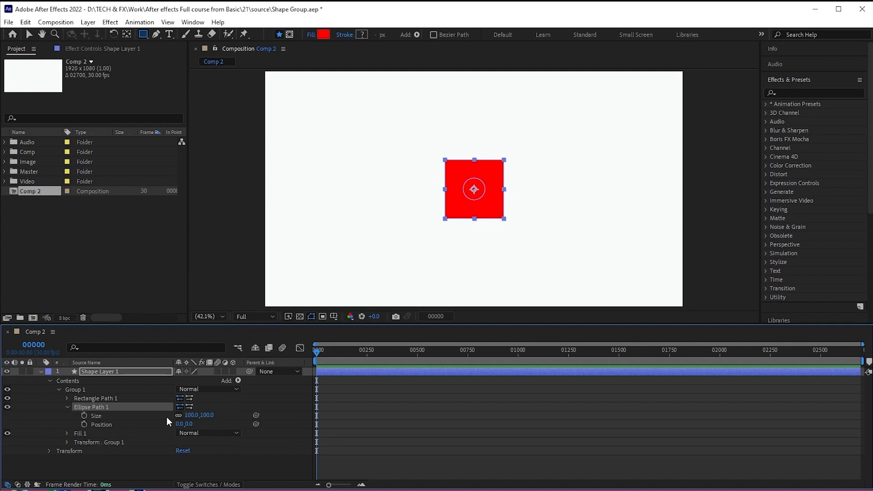
drag(192, 416, 231, 414)
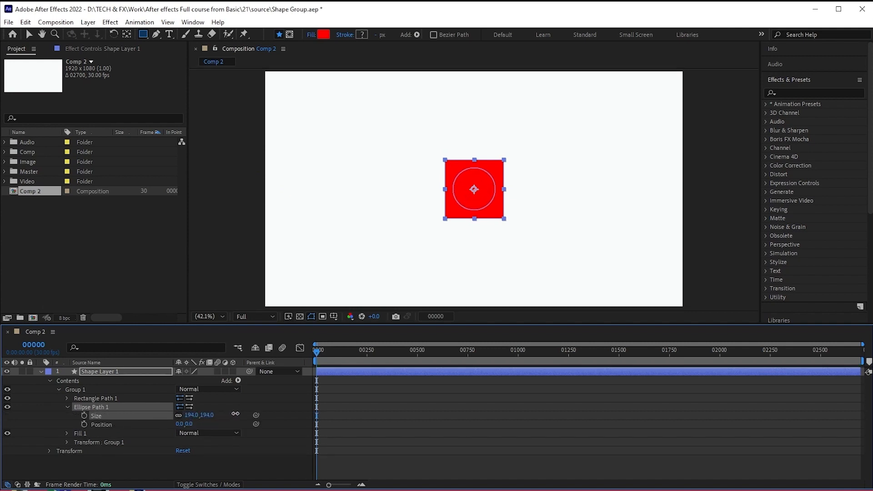
click(67, 407)
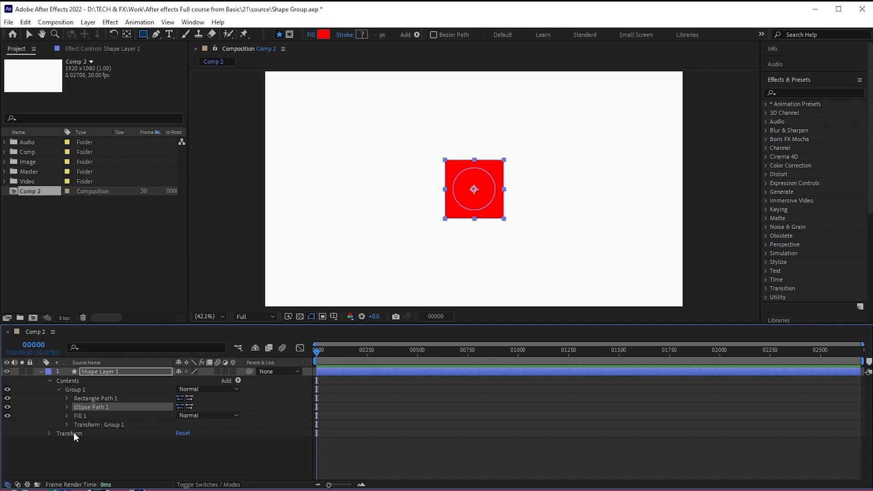
- Move the ellipse path horizontally to the right so it sits clear of the rectangle
click(78, 414)
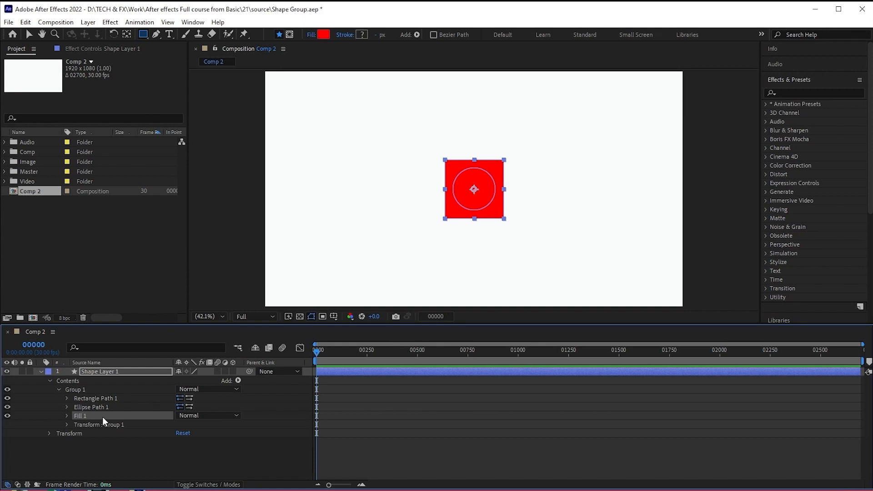
click(67, 408)
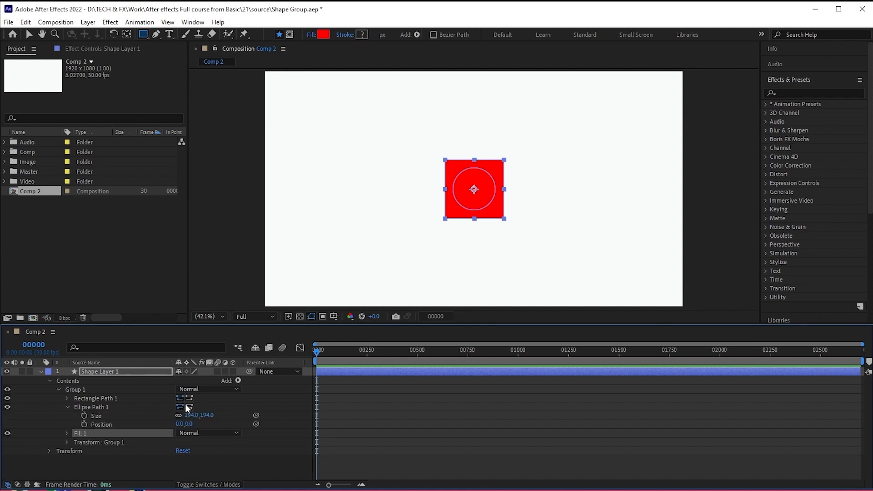
drag(179, 424, 311, 415)
click(68, 407)
click(75, 454)
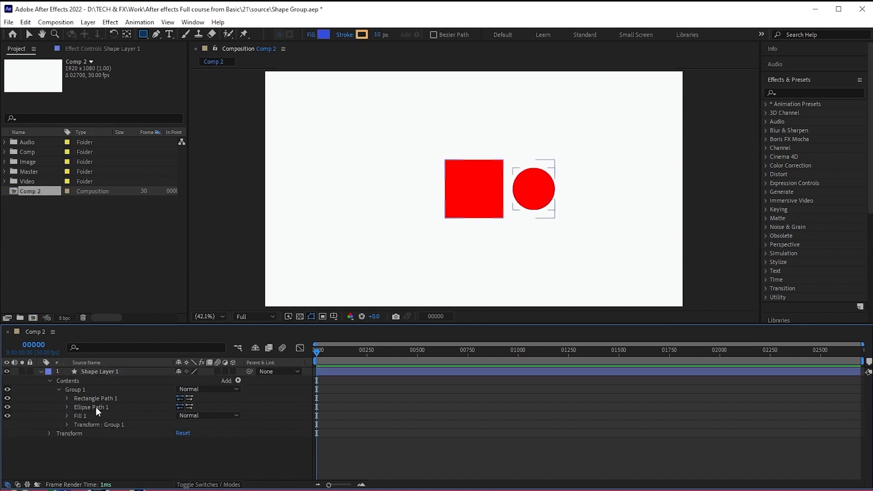
- Reorder Group 1's fill above and below the ellipse path to compare which paths it colours
click(86, 415)
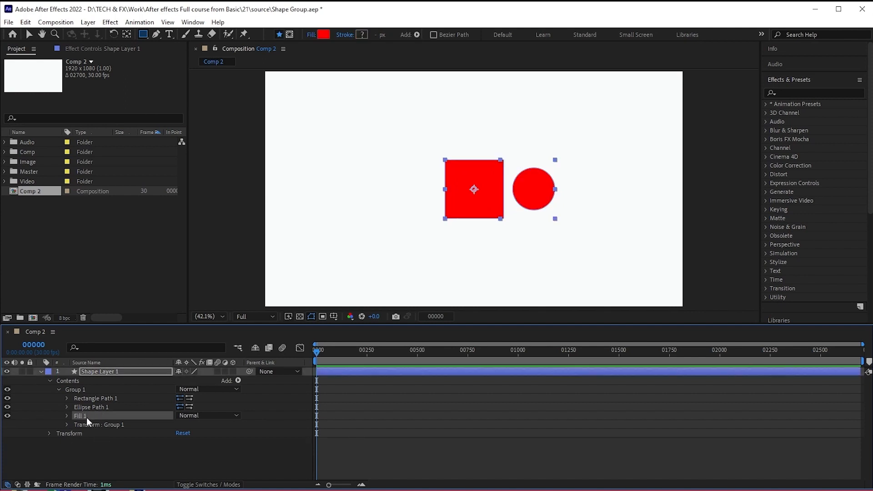
drag(86, 418, 86, 408)
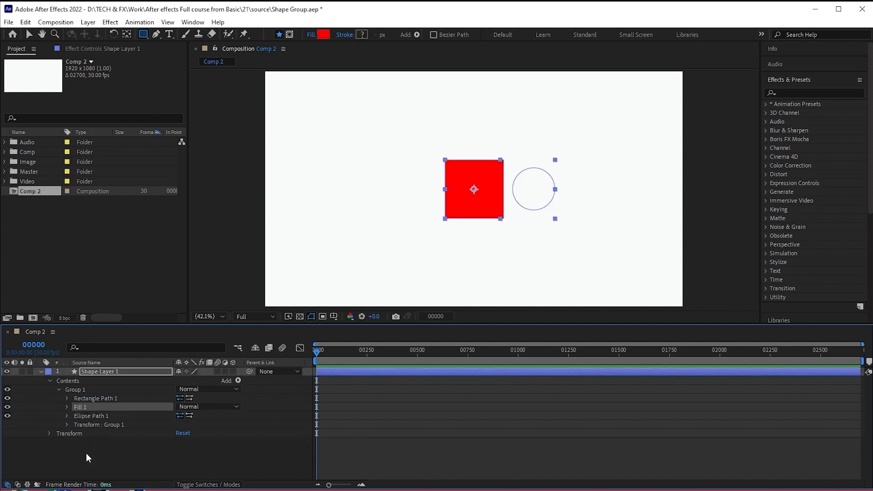
click(86, 453)
click(91, 416)
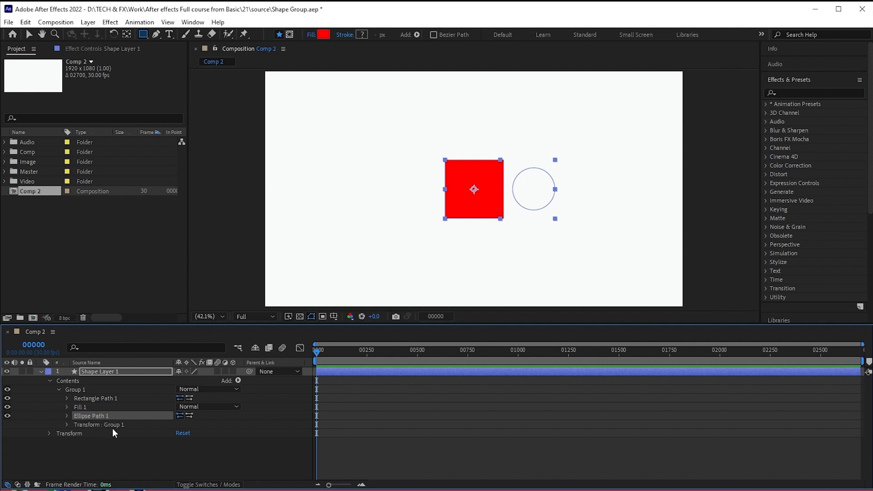
drag(79, 403, 80, 421)
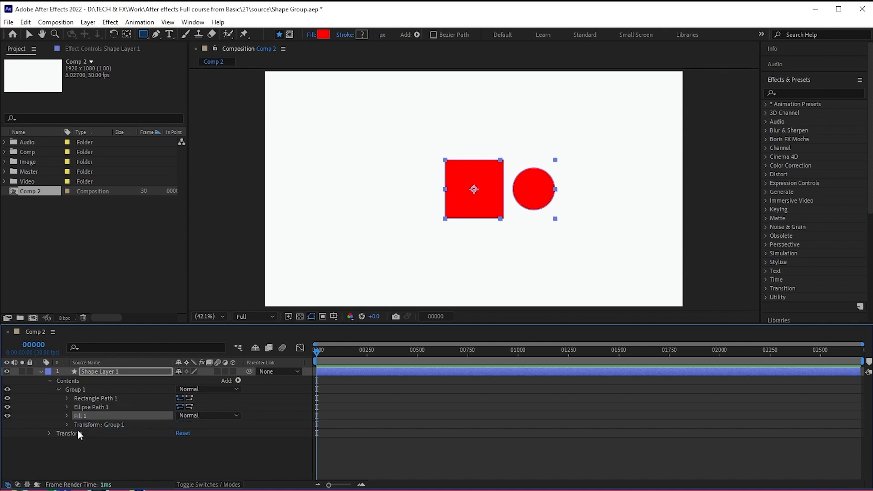
drag(81, 416, 83, 407)
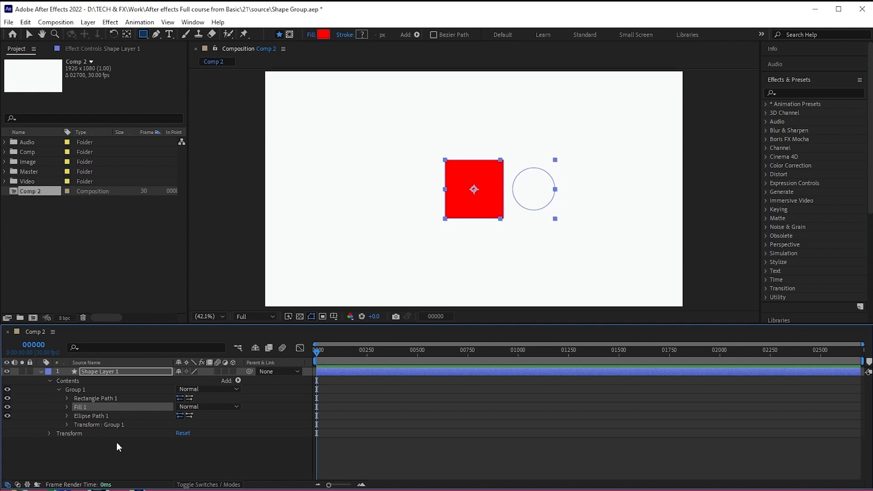
- Undo the fill reordering and the ellipse path's position change, back to the circle centred in the rectangle
key(ctrl+z)
key(ctrl+z)
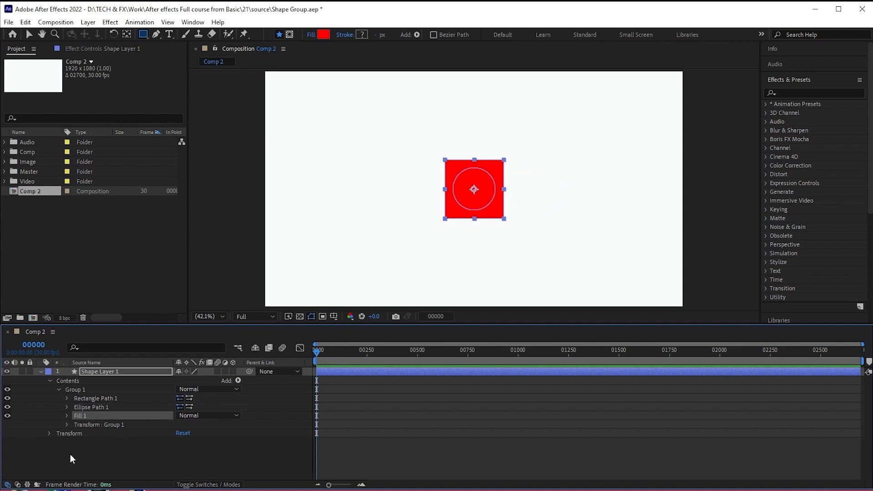
- Add a second fill to Group 1 and place it between the rectangle path and the ellipse path
click(239, 381)
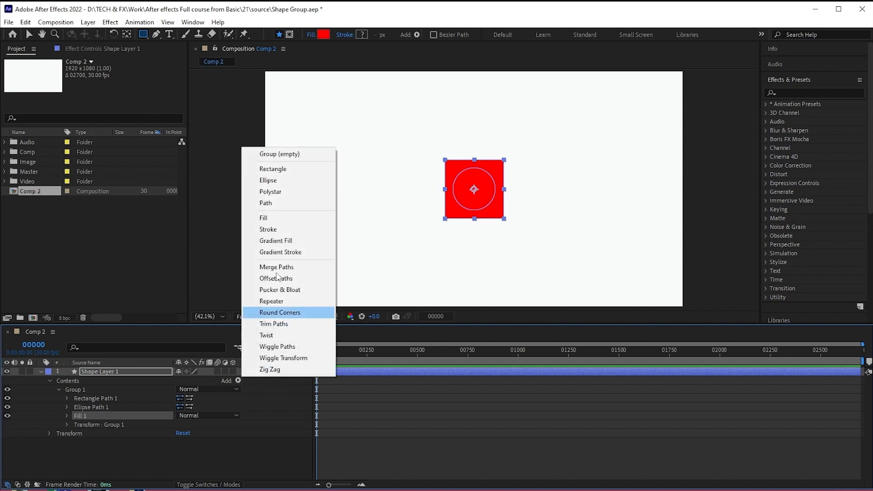
click(274, 217)
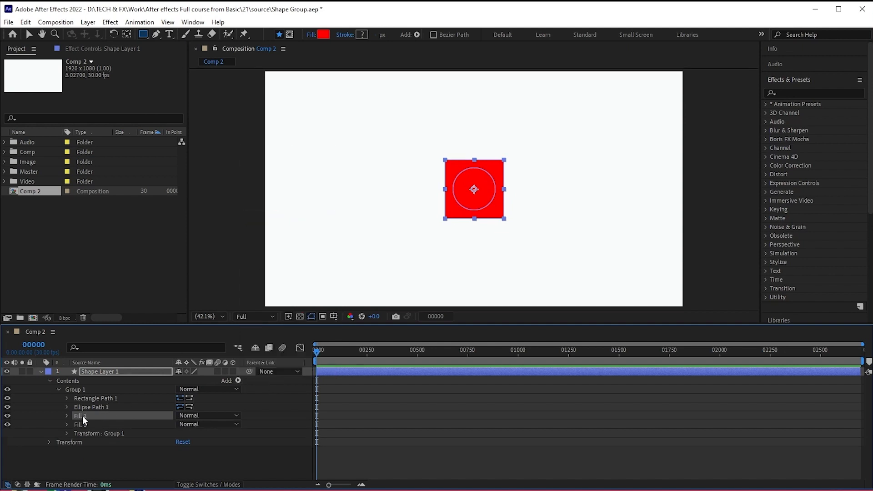
drag(83, 403, 82, 403)
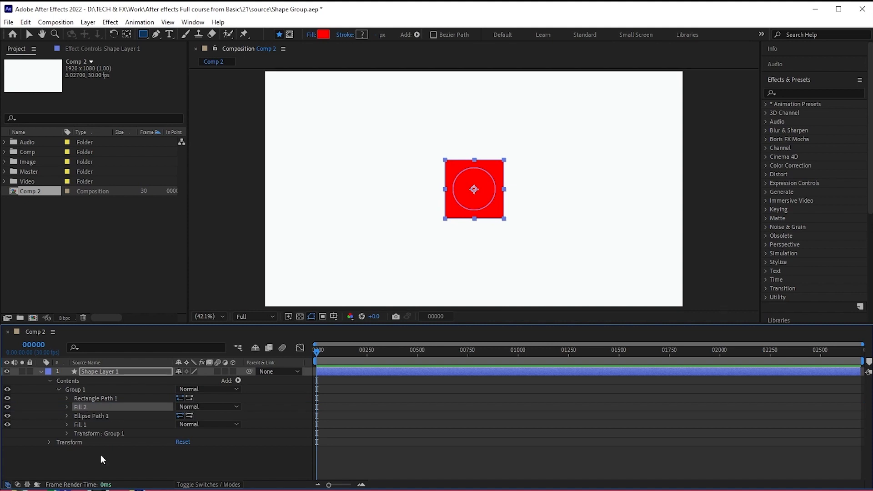
- Swap the two paths in Group 1 so the ellipse path sits above Fill 2 and the rectangle path below it
click(96, 418)
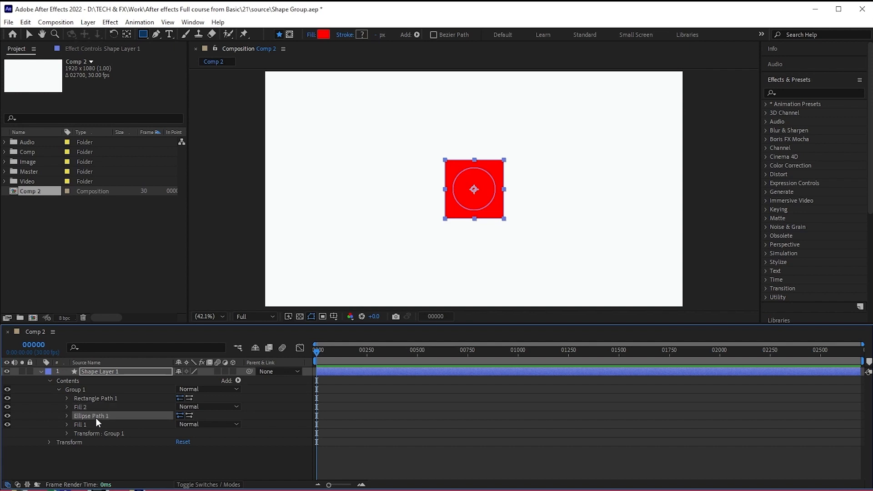
click(111, 398)
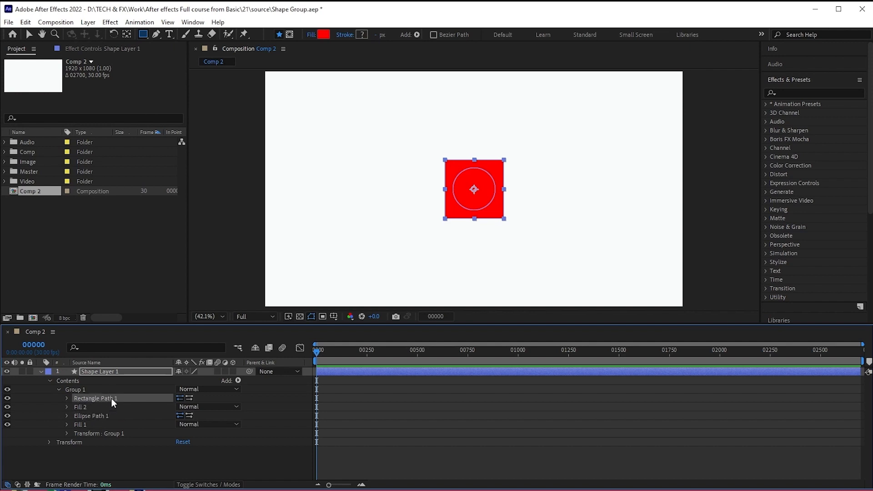
click(91, 416)
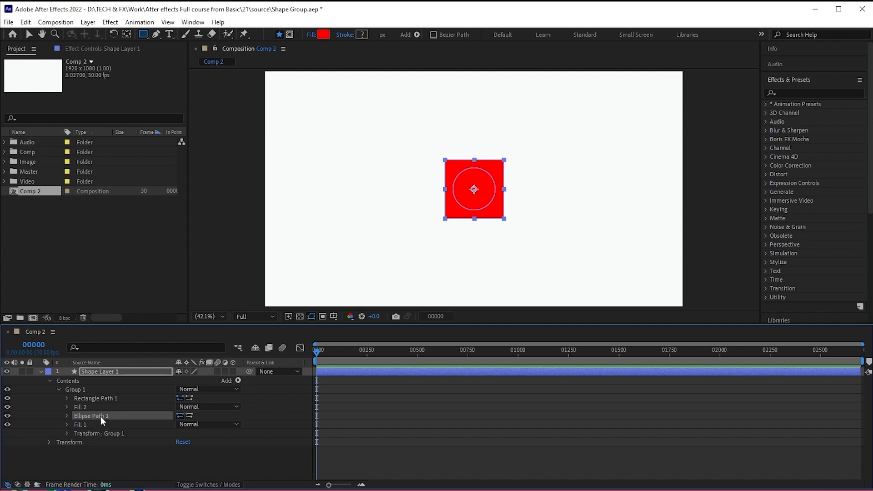
mouse_move(100, 417)
mouse_down()
mouse_move(99, 401)
mouse_move(114, 418)
mouse_up()
click(106, 398)
click(78, 406)
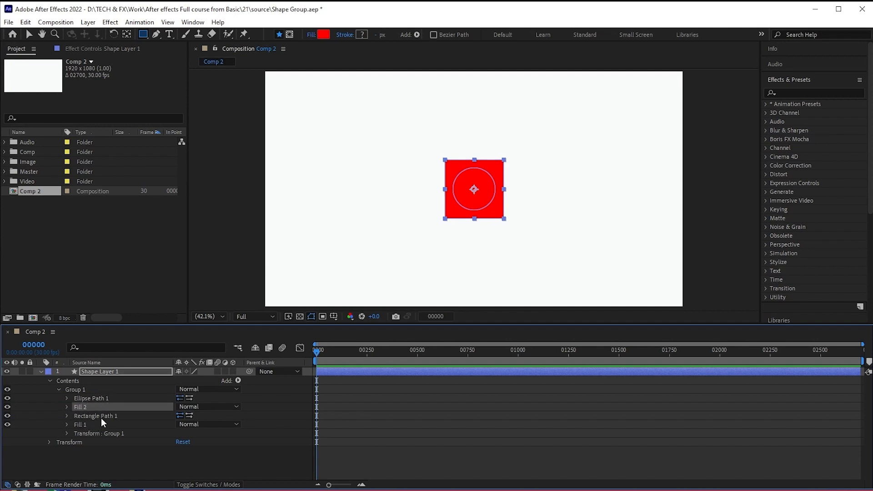
- Change Fill 2's colour to light blue so the circle stands out from the red rectangle
click(67, 407)
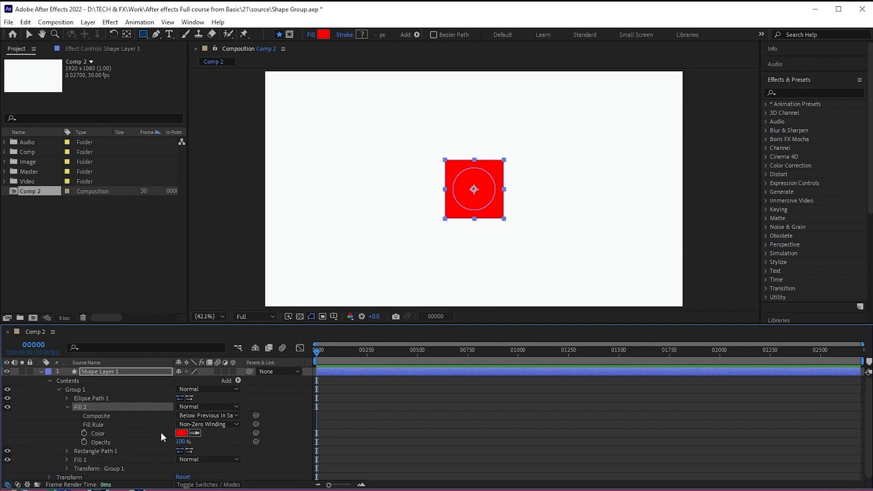
click(181, 433)
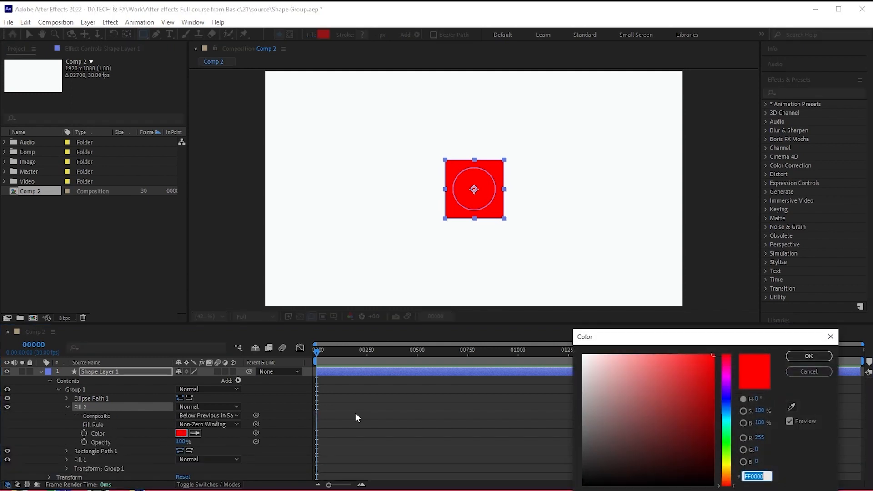
click(730, 416)
click(810, 356)
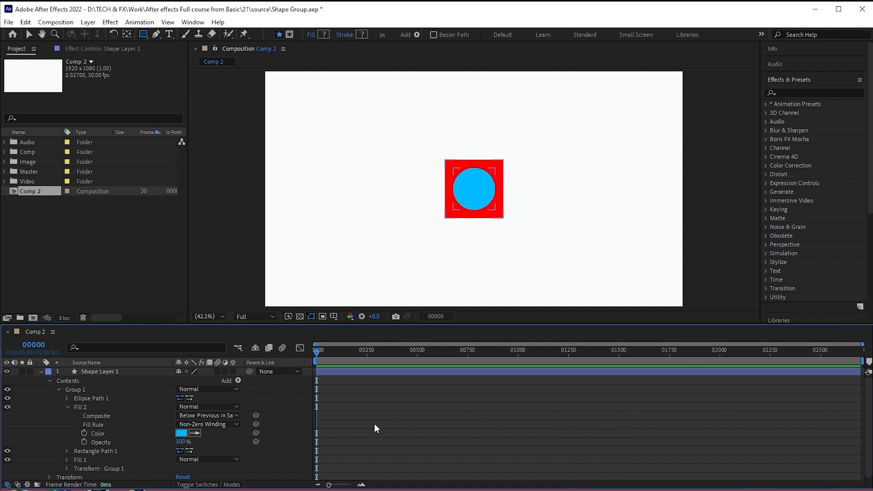
click(375, 428)
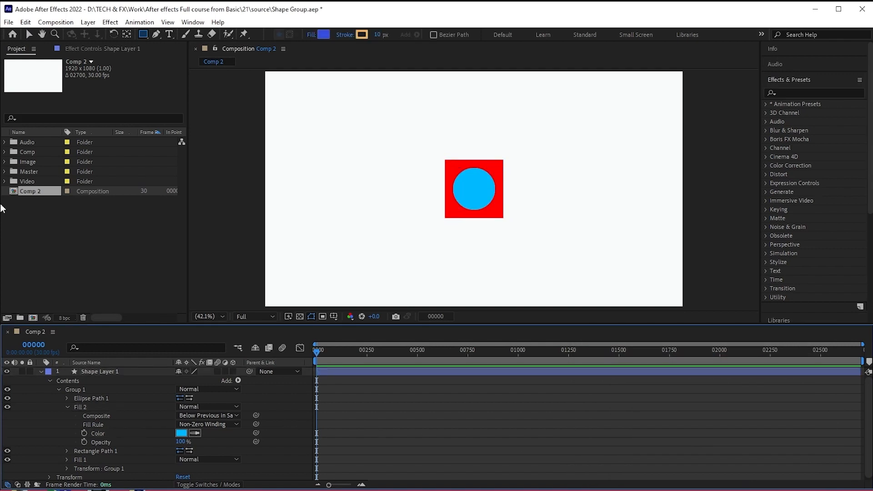
click(75, 406)
click(67, 407)
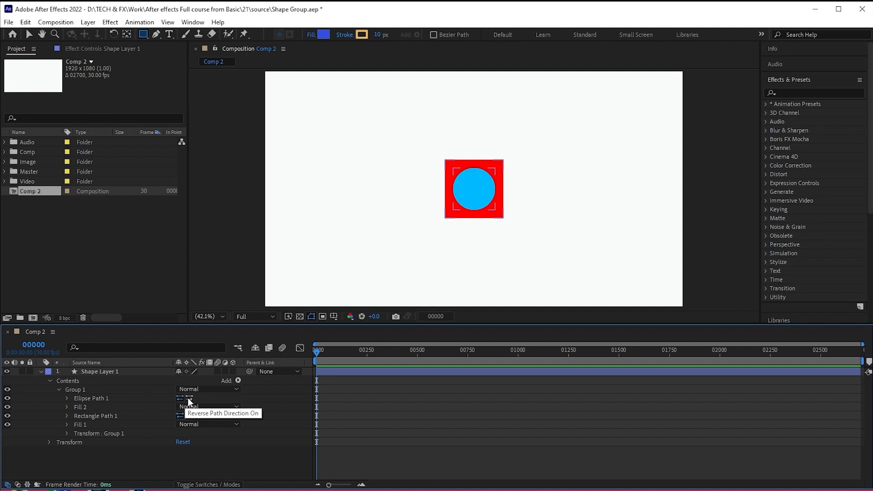
- Delete Fill 2 from Group 1 and reverse the path direction of Rectangle Path 1
click(91, 405)
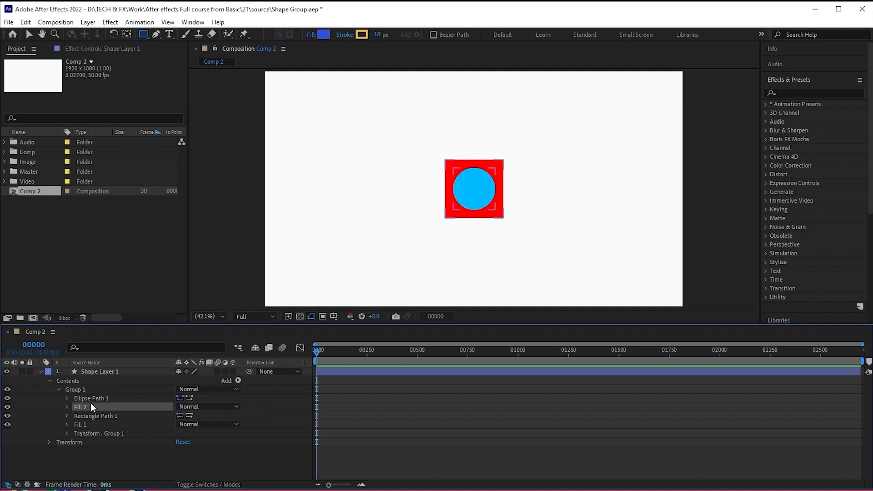
key(Delete)
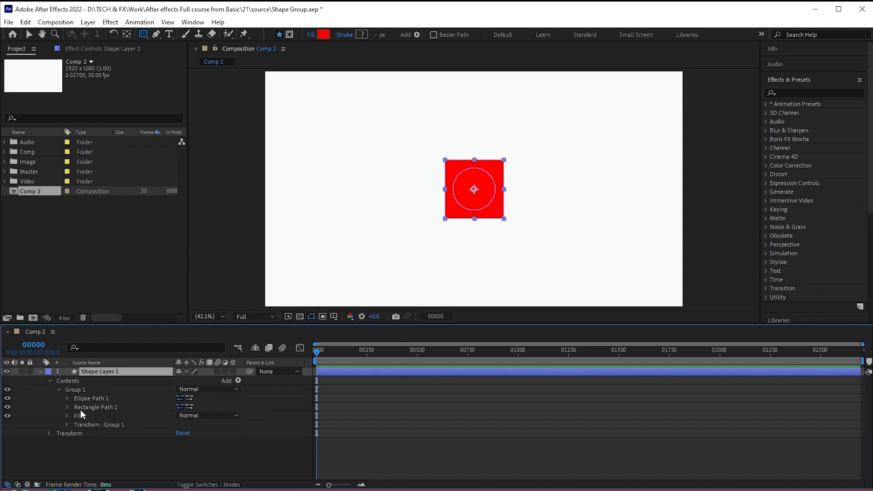
click(134, 407)
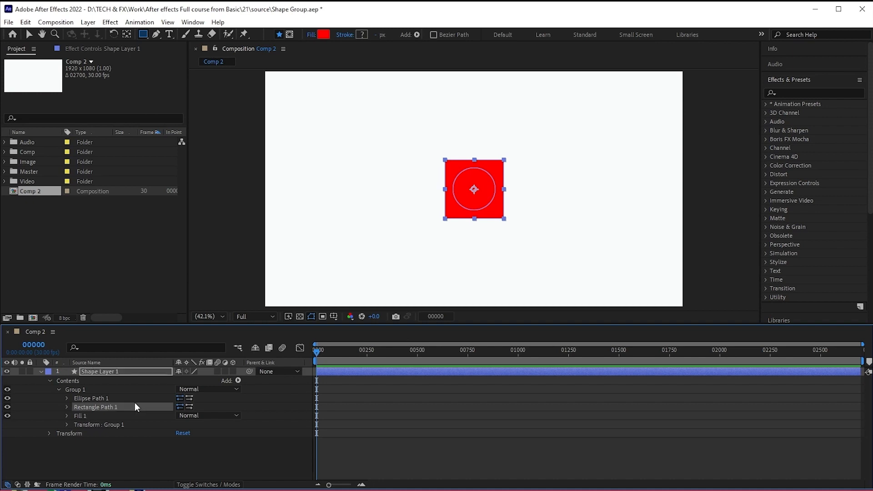
click(189, 406)
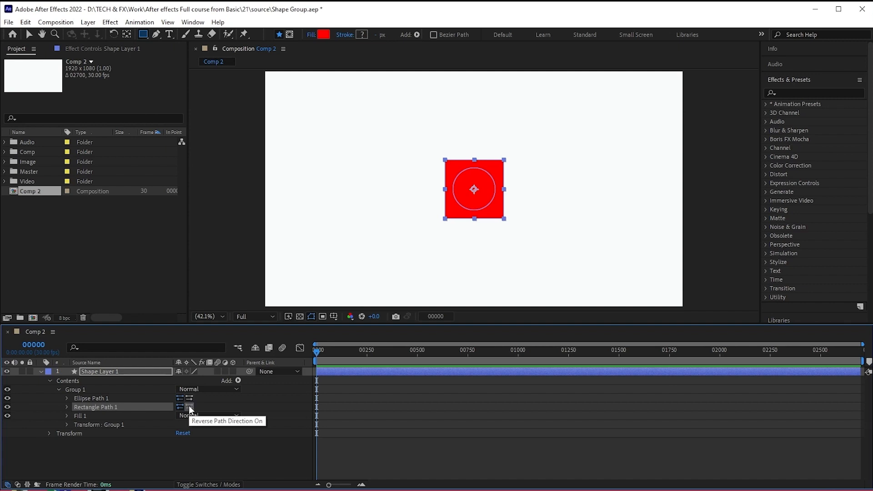
click(170, 449)
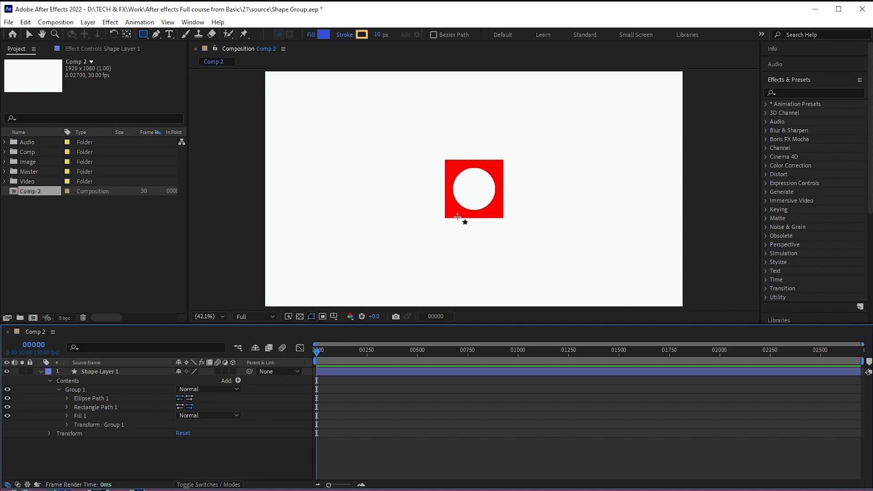
- Switch the transparency grid on and back off to check the circular area inside the rectangle
click(300, 316)
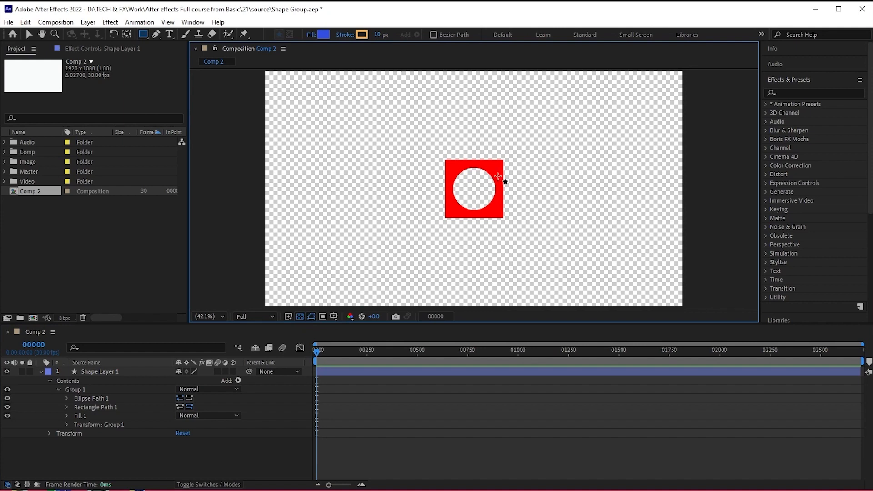
click(59, 400)
click(299, 317)
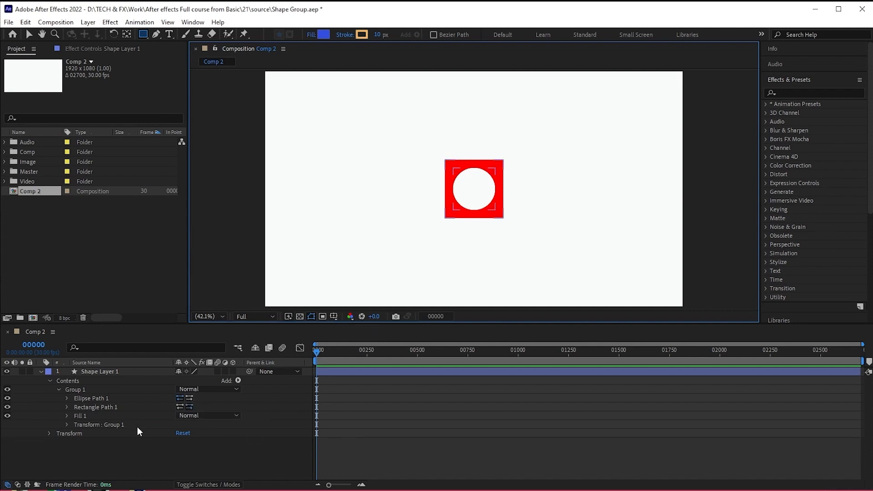
- Undo the rectangle's path reversal, and delete both paths and the fill from Group 1
key(ctrl+z)
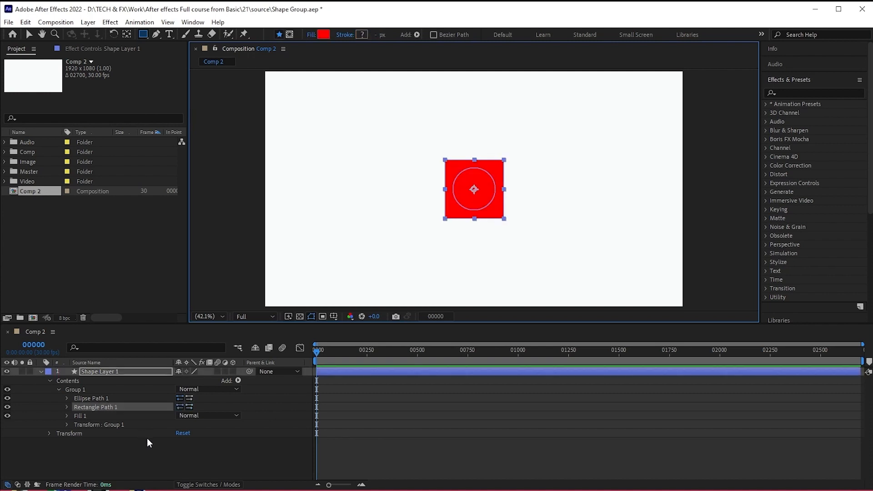
click(103, 400)
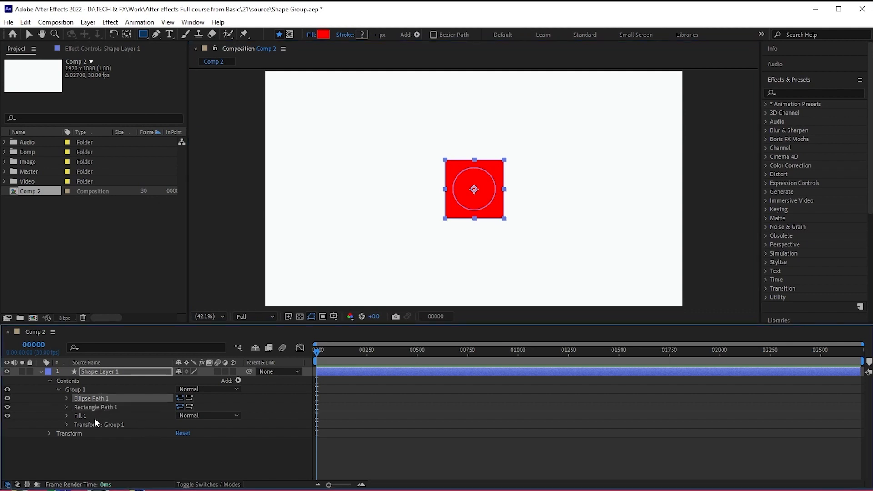
shift+click(95, 419)
key(Delete)
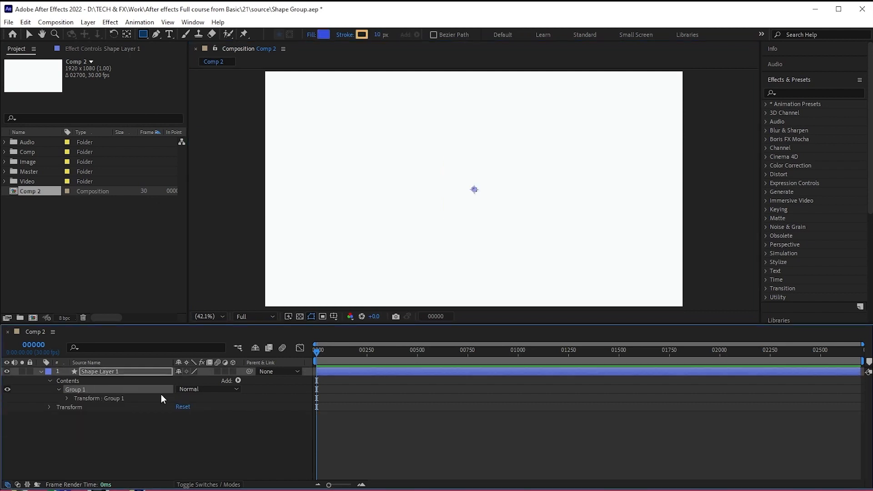
- Add a rectangle path to Group 1 with unlinked size 720 × 137, position 150, 0 and roundness 18
click(238, 381)
click(273, 169)
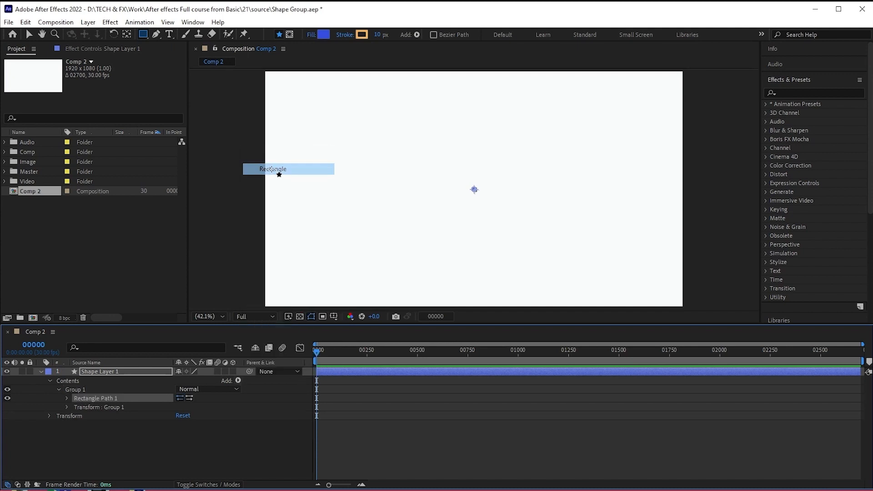
click(67, 399)
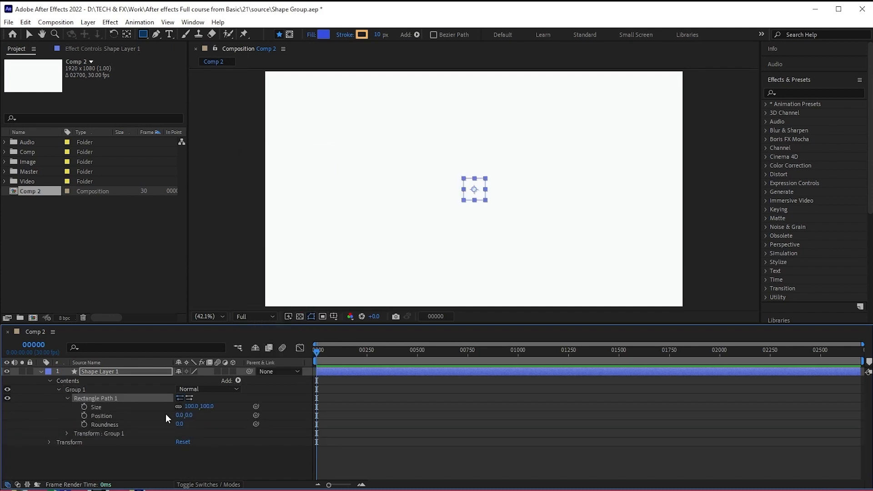
click(178, 406)
drag(191, 407, 505, 402)
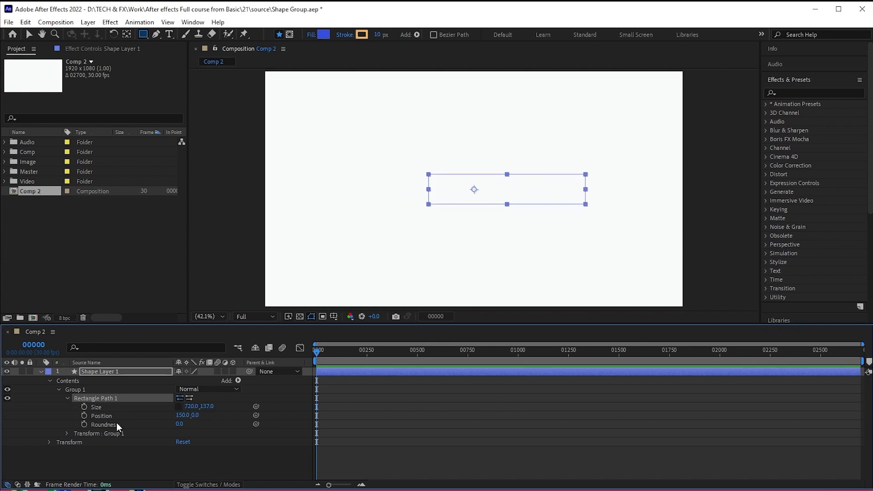
drag(180, 426, 188, 426)
- Add a fill to Group 1 to colour the rounded rectangle red
click(238, 381)
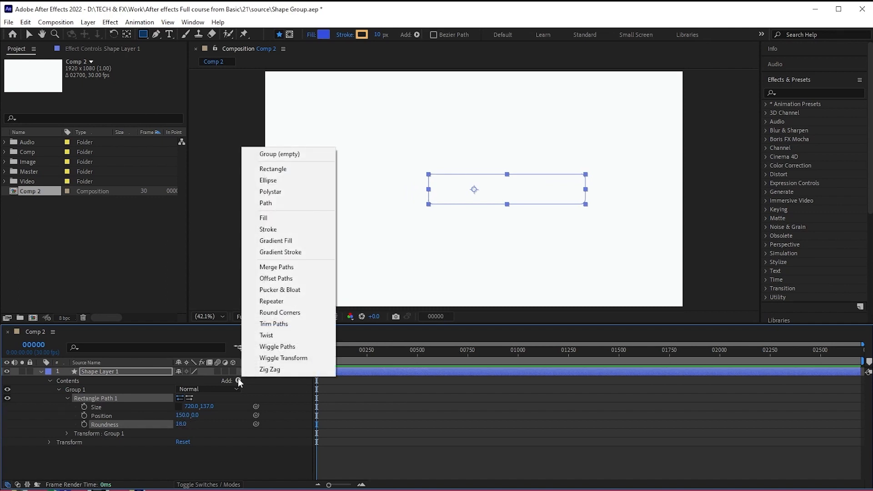
click(264, 218)
click(68, 398)
- Add an ellipse path to Group 1 and place it above the rectangle path
click(90, 389)
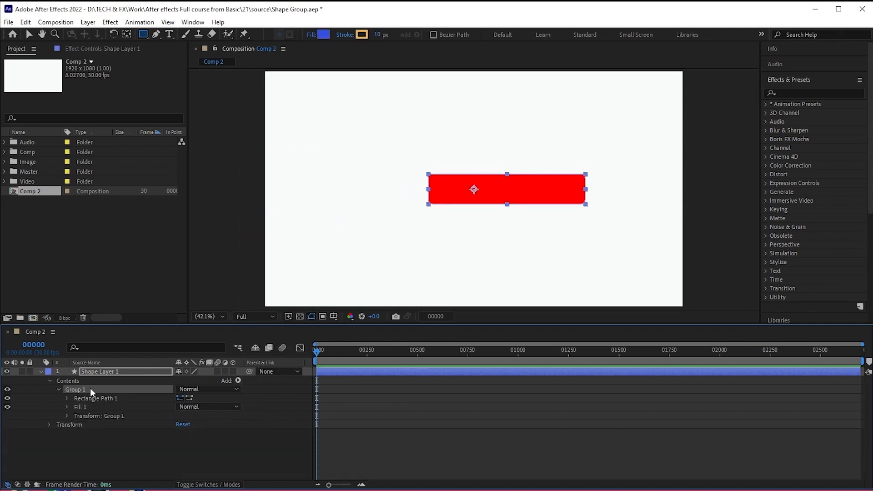
click(238, 381)
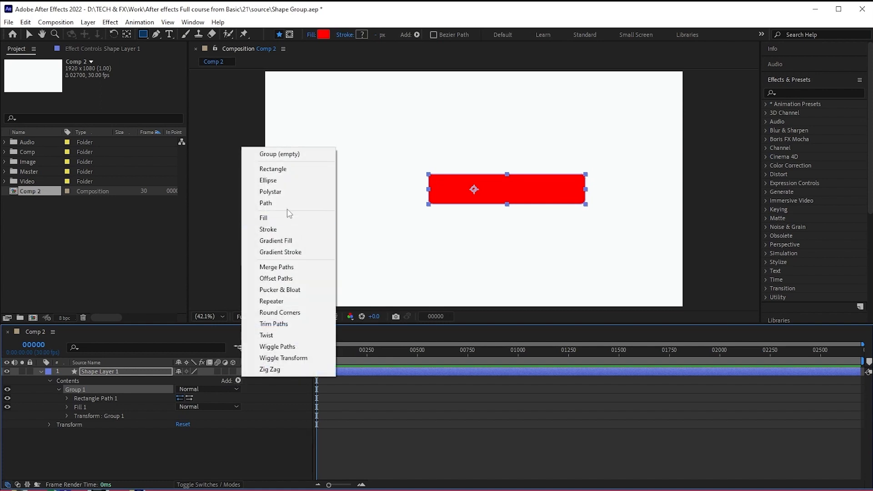
click(267, 180)
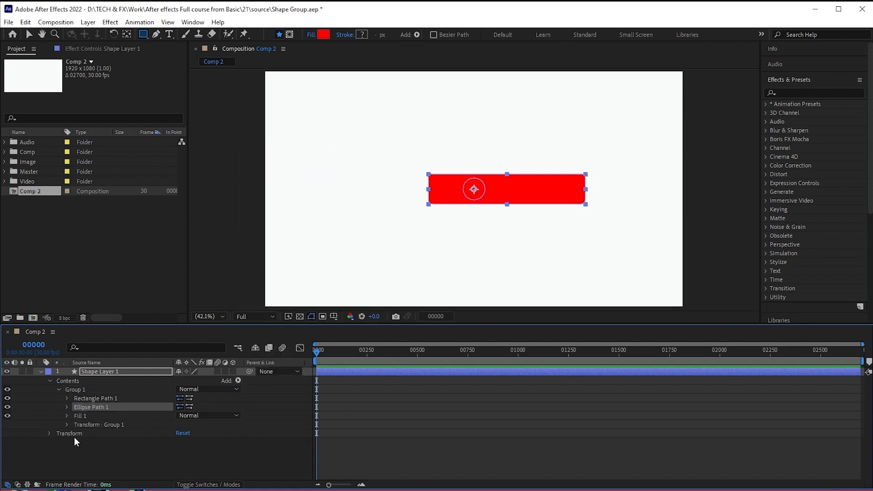
mouse_move(102, 405)
mouse_down()
mouse_move(104, 421)
mouse_move(113, 394)
mouse_up()
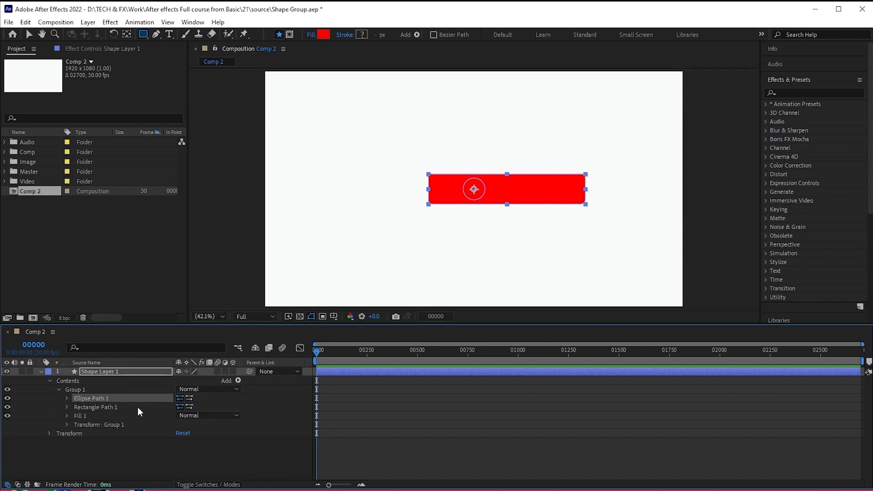
- Set the ellipse path's size to 220 × 220 and its position to -210, 0, over the rectangle's left end
click(66, 399)
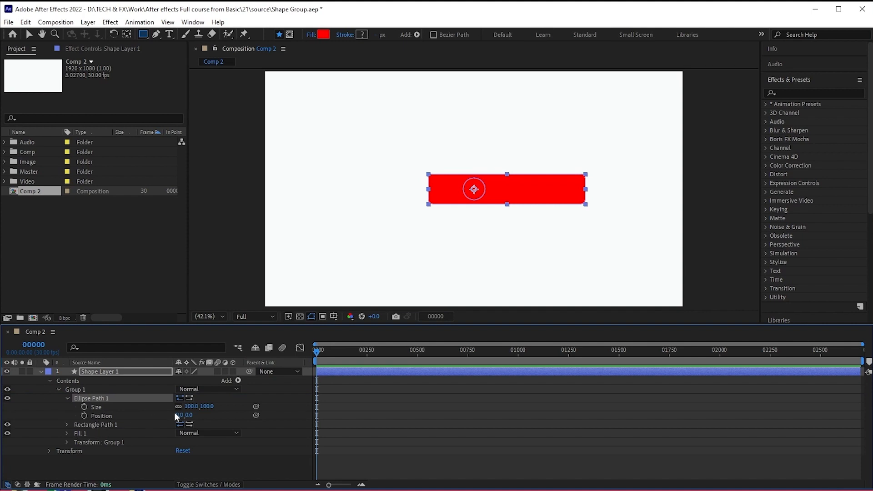
drag(191, 406, 254, 407)
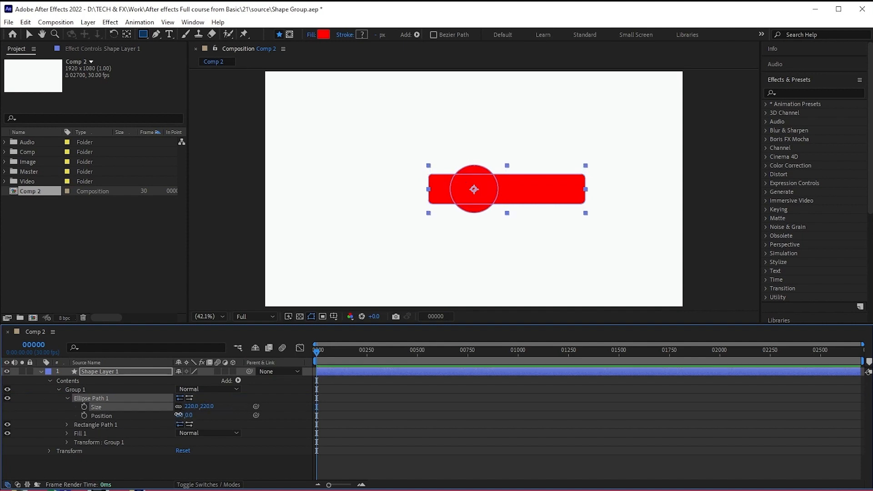
drag(182, 416, 78, 417)
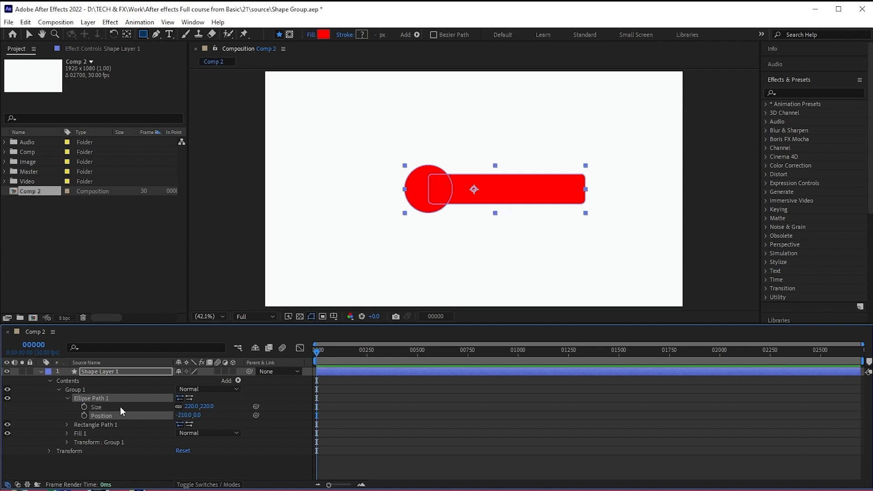
click(67, 399)
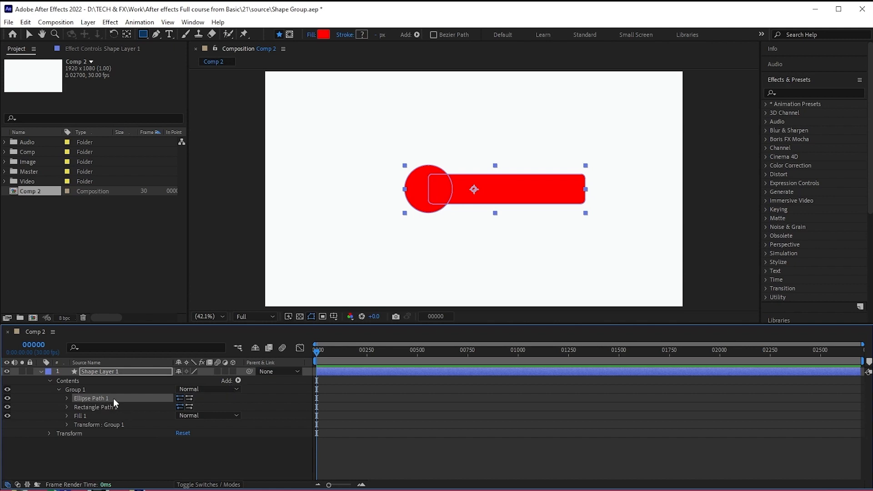
- Add a gradient stroke to Group 1 and set its stroke width to 18
click(238, 380)
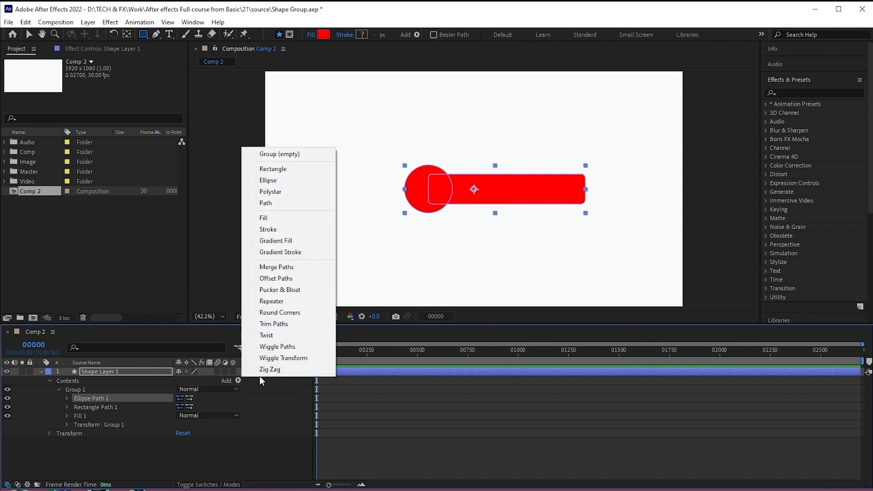
click(282, 253)
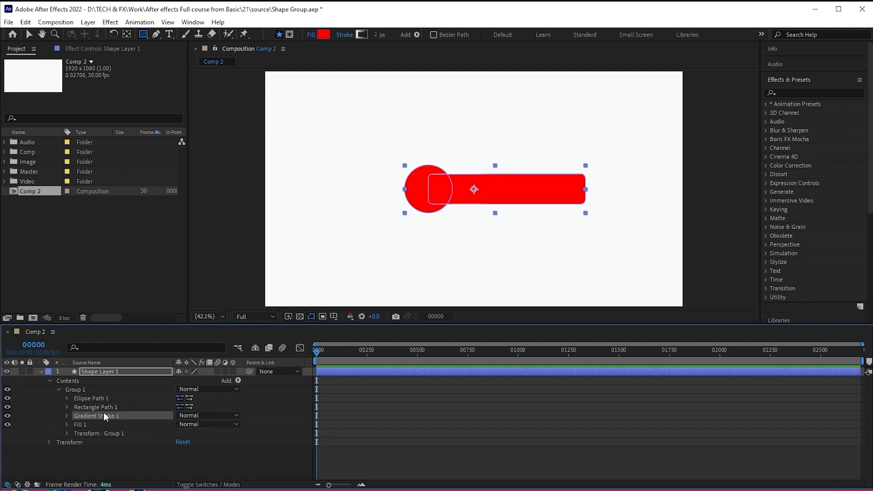
click(68, 416)
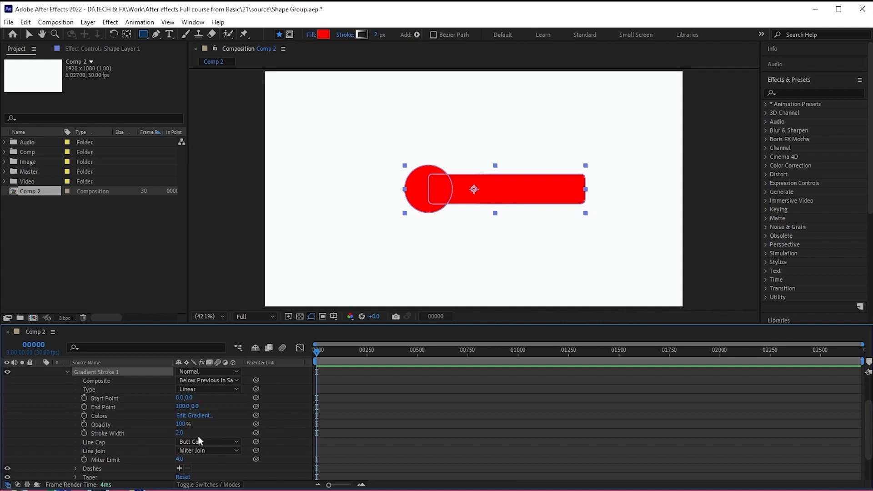
mouse_move(180, 434)
mouse_down()
mouse_move(196, 434)
mouse_move(187, 435)
mouse_up()
scroll(70, 415, up, 3)
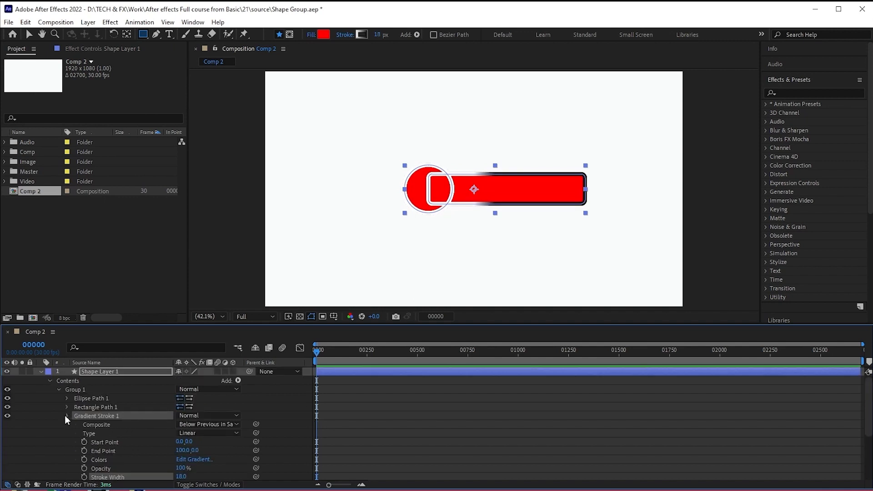
- Move Gradient Stroke 1 above the rectangle path in Group 1 so that it outlines only the ellipse
click(67, 416)
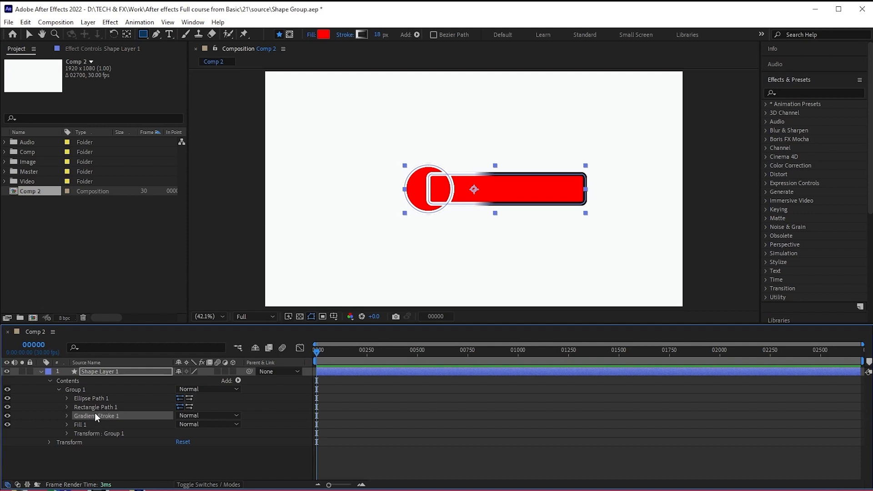
drag(95, 414, 97, 406)
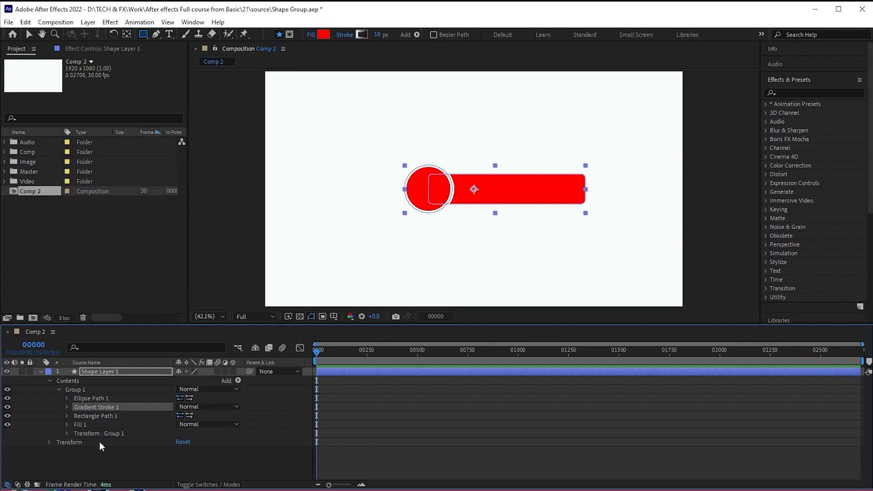
- Change the end colour of Group 1's stroke gradient to the very dark red 2F0101
click(68, 407)
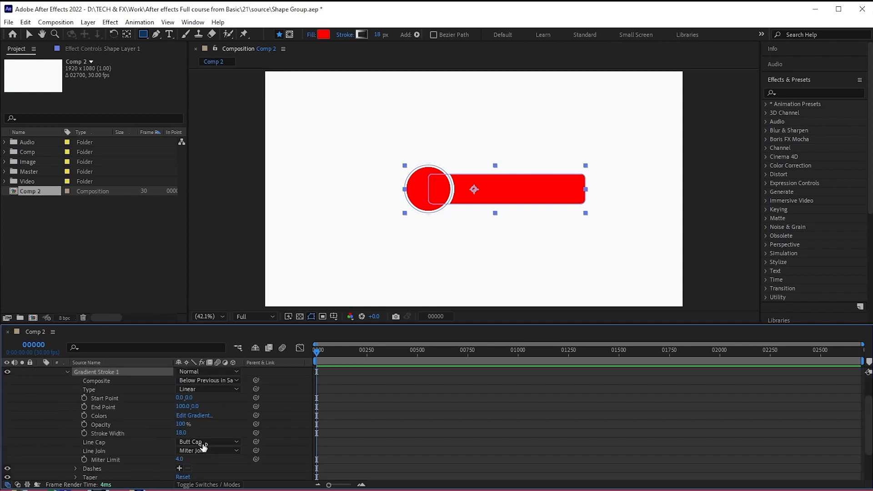
click(195, 416)
mouse_move(703, 289)
mouse_down()
mouse_move(693, 269)
mouse_move(728, 323)
mouse_up()
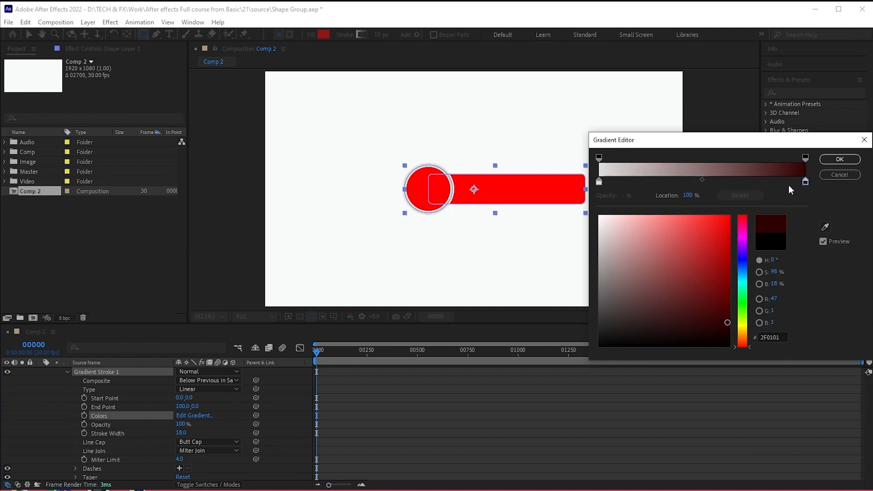
click(837, 161)
- Switch Group 1's gradient stroke to Radial and shift its start point to -162, 0
click(199, 390)
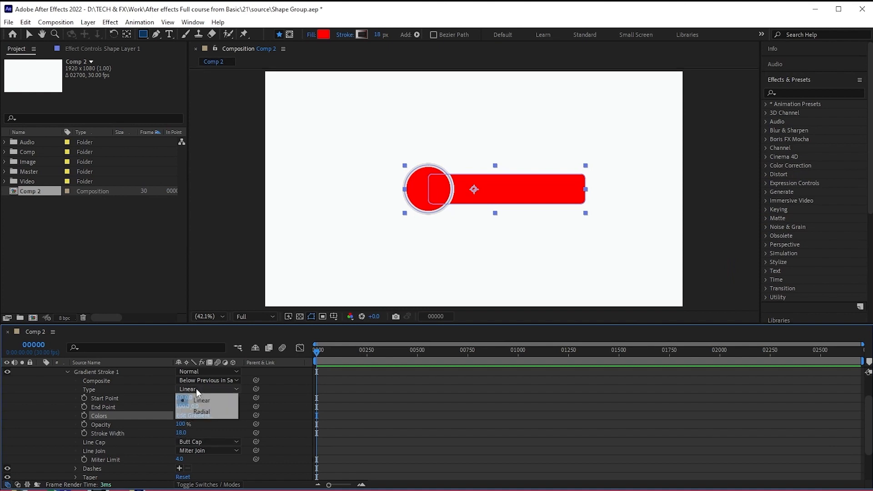
click(202, 412)
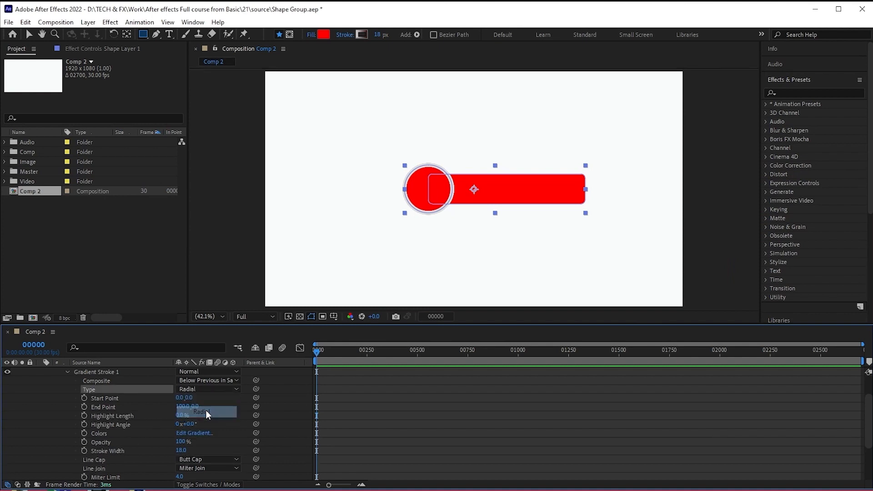
mouse_move(180, 398)
mouse_down()
mouse_move(191, 406)
mouse_move(119, 419)
mouse_up()
click(169, 436)
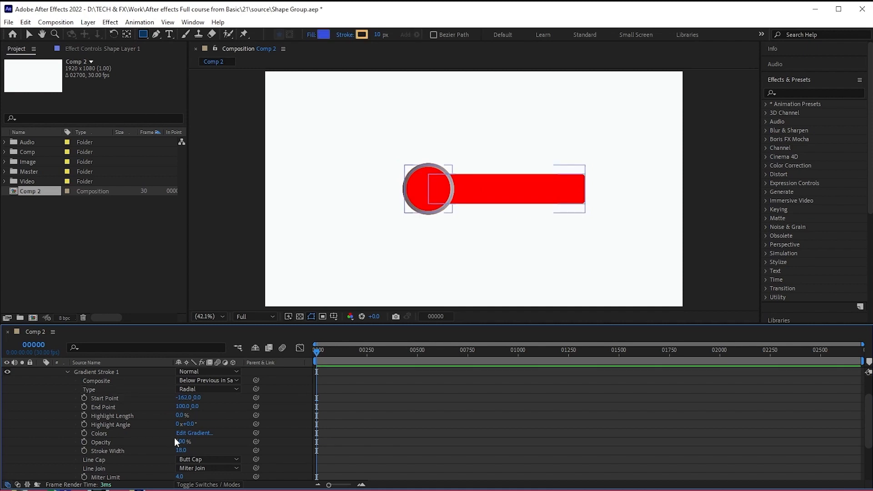
- Set the stroke gradient to run from pink F79898 to dark red 6C0202, and set the stroke width to 21
scroll(160, 436, up, 1)
scroll(161, 429, down, 1)
click(194, 433)
drag(710, 228, 746, 213)
click(649, 219)
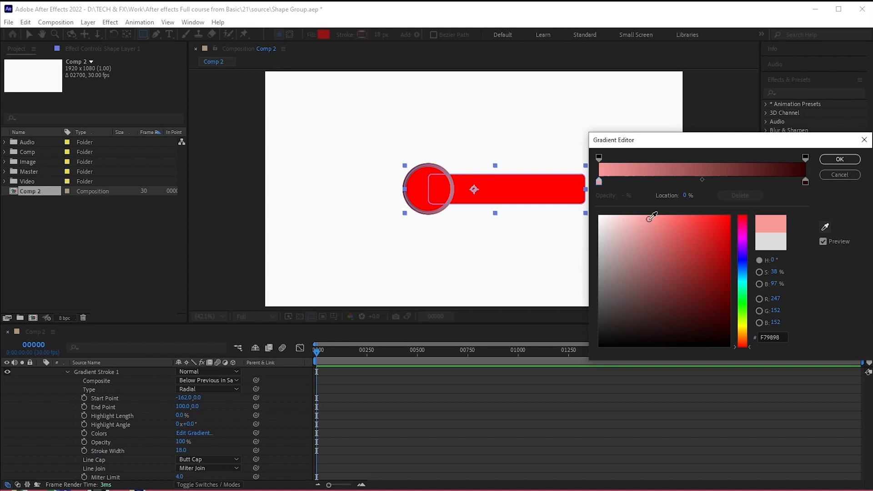
click(806, 182)
click(727, 291)
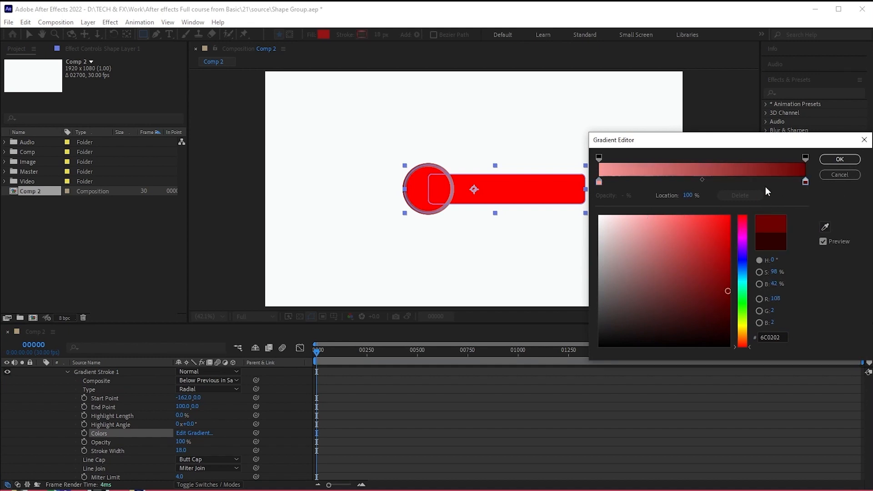
click(839, 160)
click(351, 425)
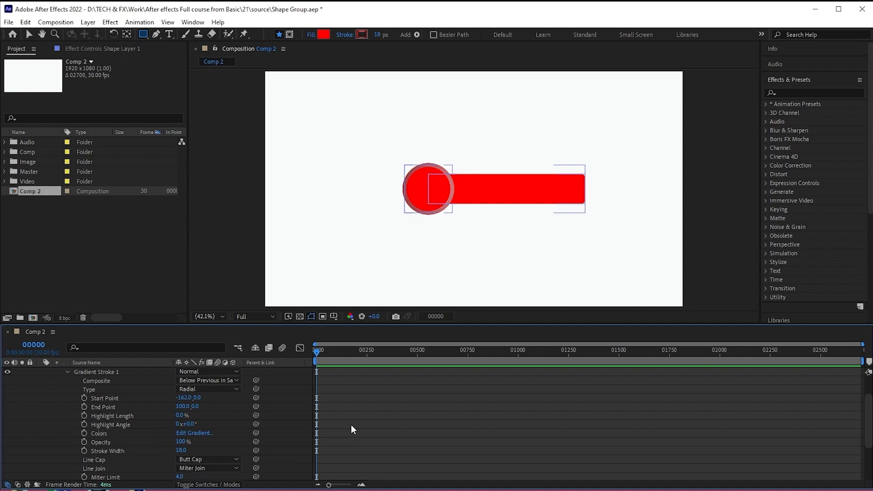
click(181, 451)
drag(181, 451, 181, 450)
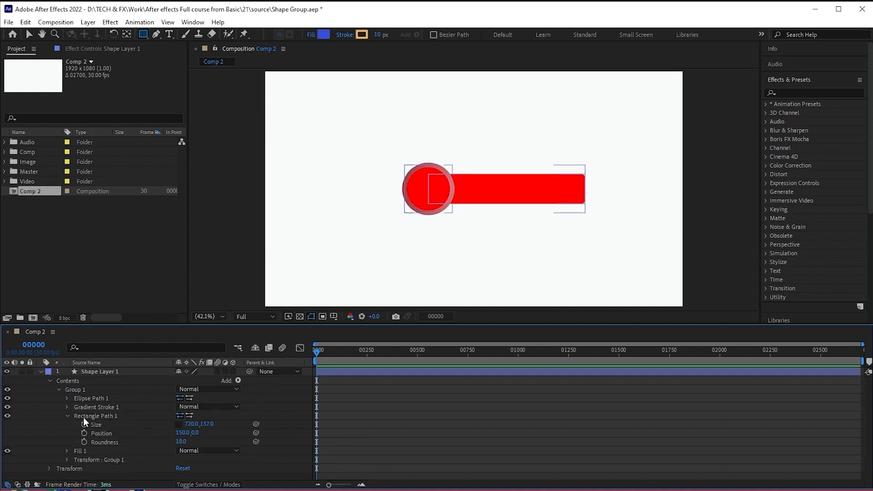
- Set the rectangle path's size to 720 × 163 and its roundness to 41
drag(210, 424, 192, 442)
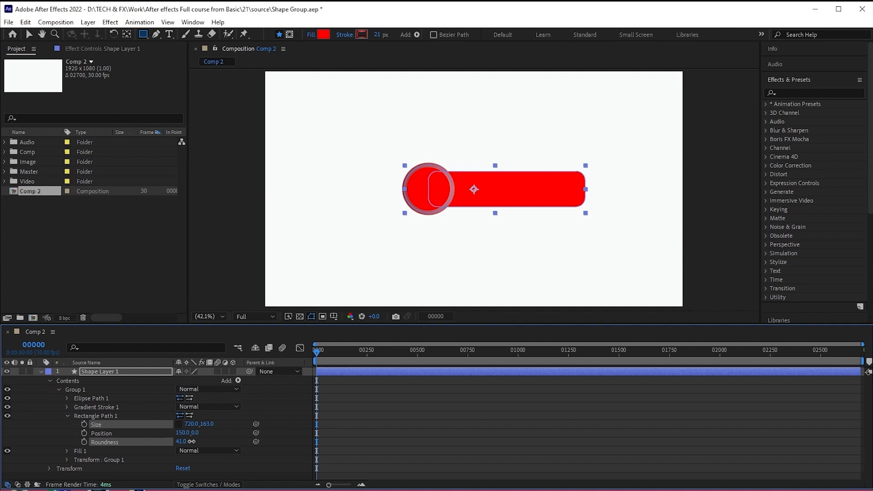
click(415, 435)
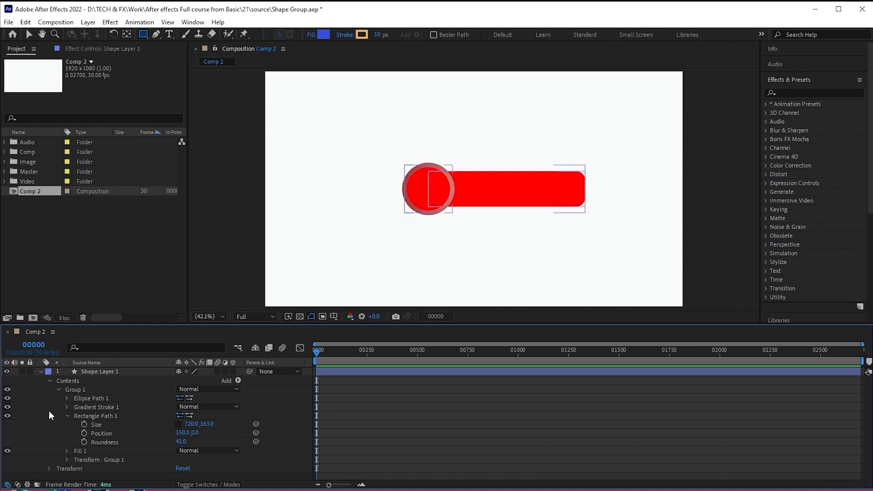
click(67, 415)
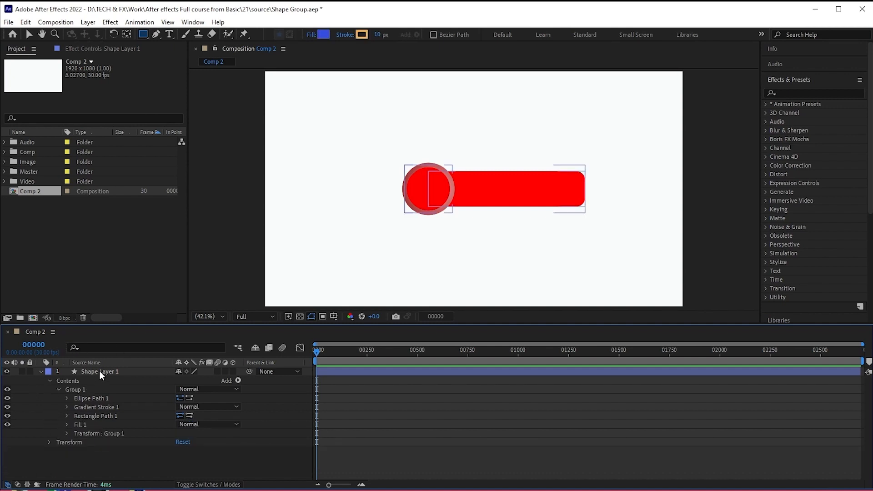
- Duplicate the whole of Group 1 inside the shape layer's contents
click(59, 389)
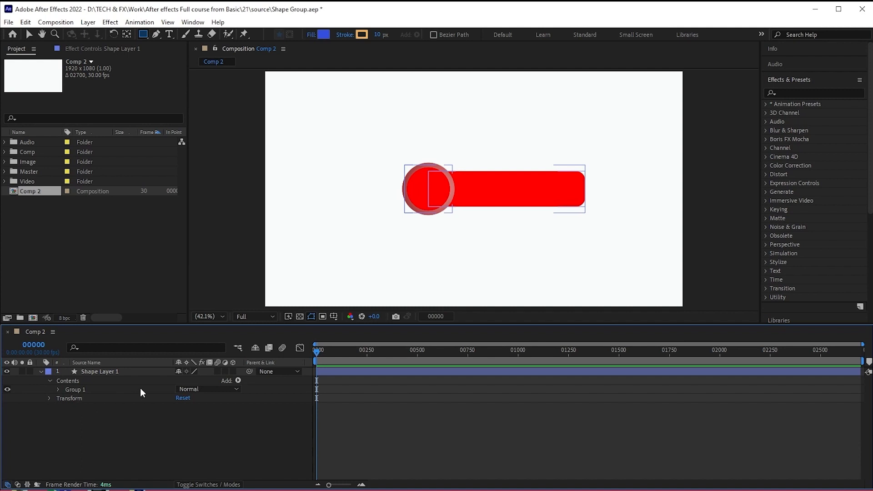
click(78, 390)
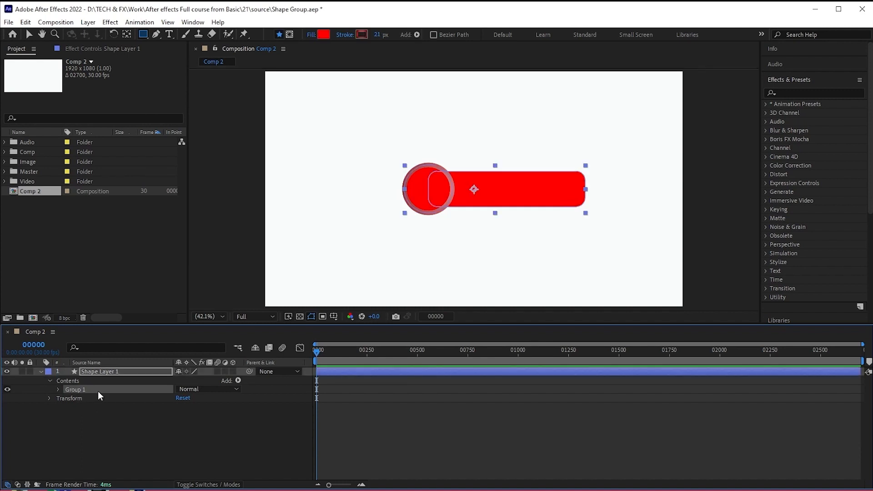
key(ctrl+d)
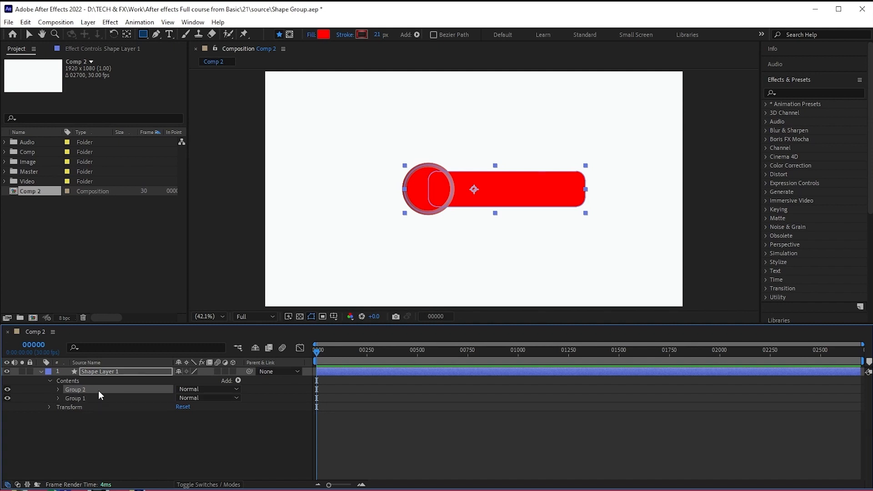
- Set Group 1's transform position to 0, -281 so it sits above the duplicated shape
click(59, 399)
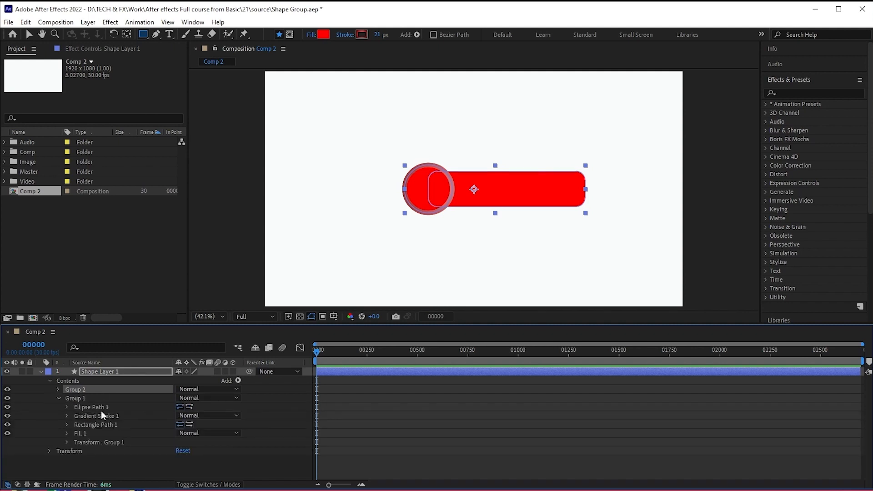
click(66, 442)
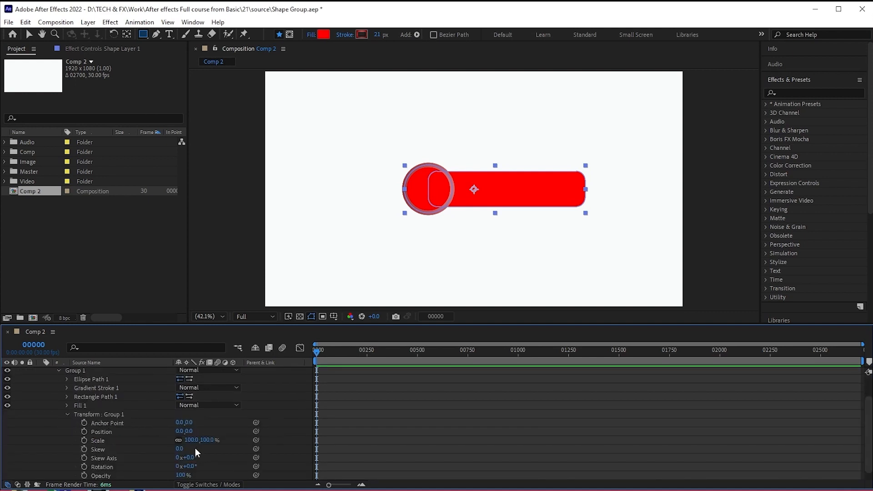
scroll(132, 437, down, 1)
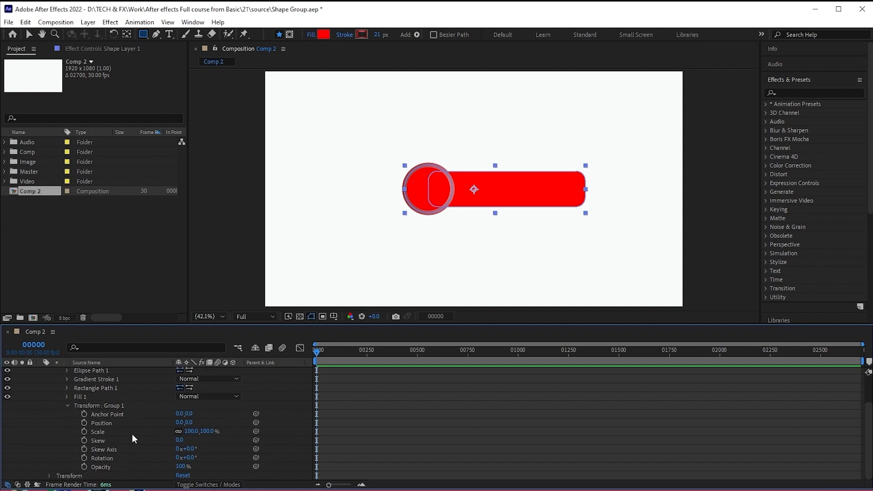
drag(189, 423, 14, 483)
drag(188, 422, 141, 432)
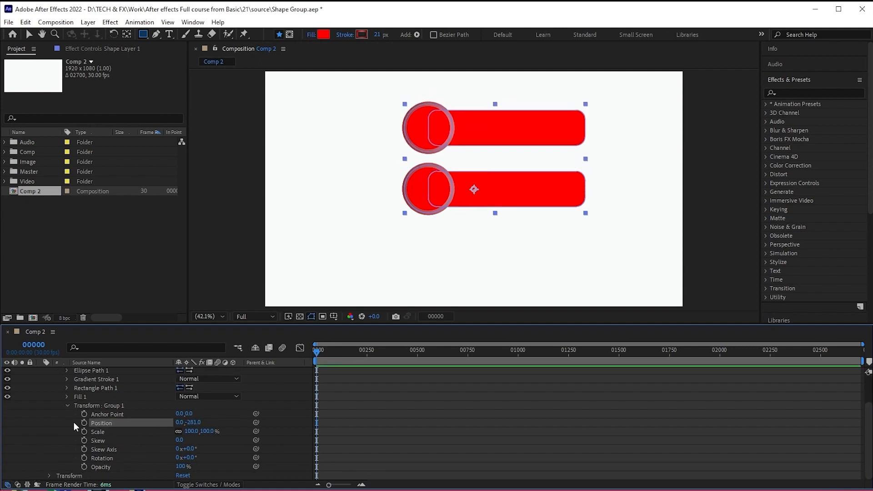
click(67, 406)
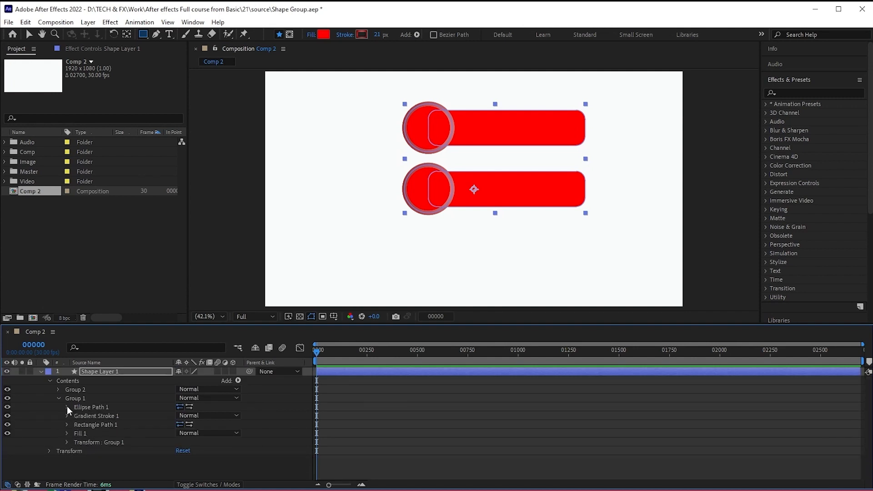
- Change Group 1's fill colour to magenta E400FF
click(67, 433)
click(196, 459)
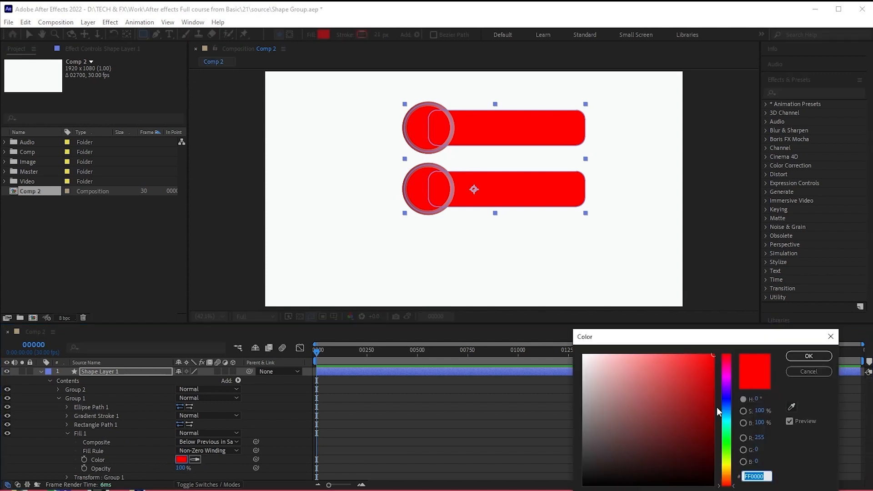
click(727, 379)
click(796, 357)
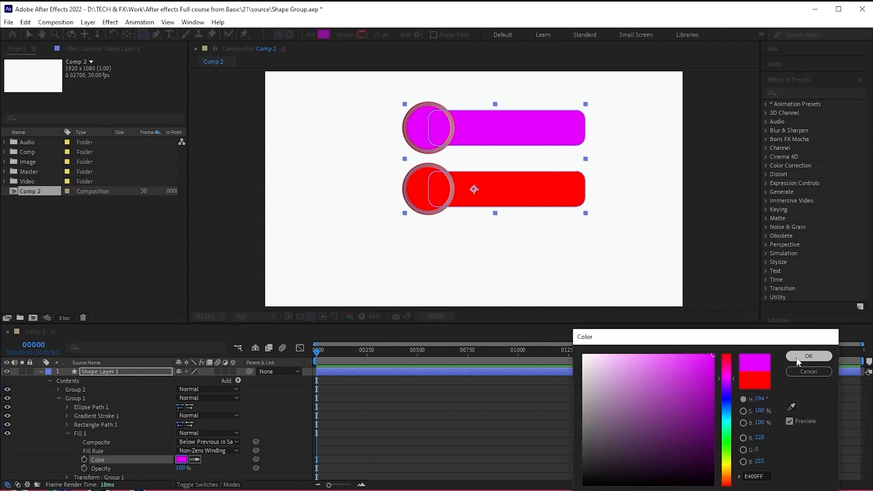
click(68, 433)
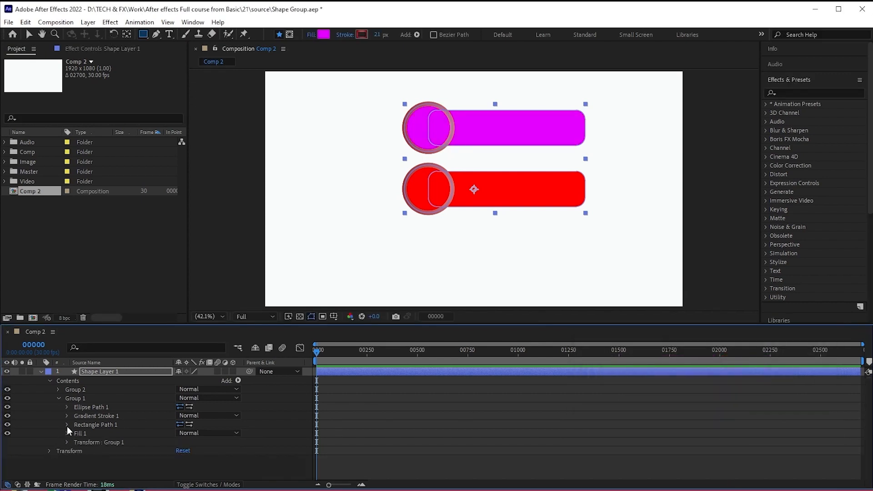
- Recolour Group 1's gradient stroke from light violet to dark purple, sampling the hues from its magenta fill
click(67, 416)
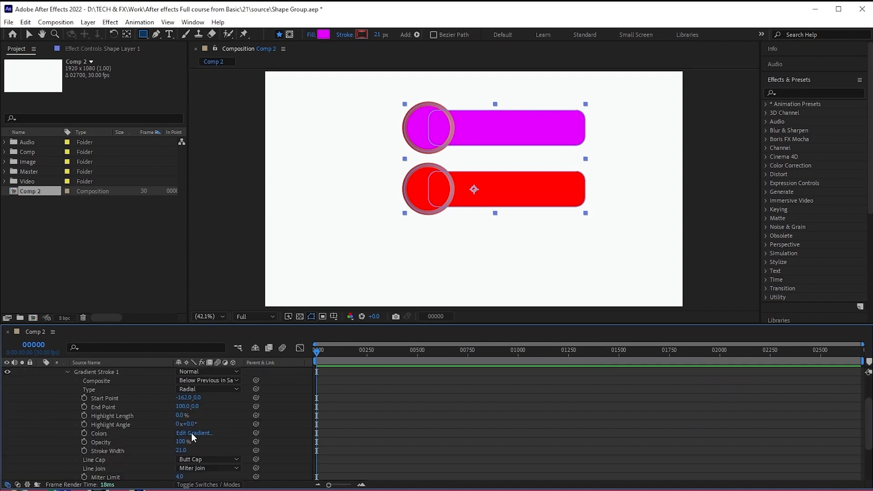
click(193, 433)
click(826, 227)
click(806, 182)
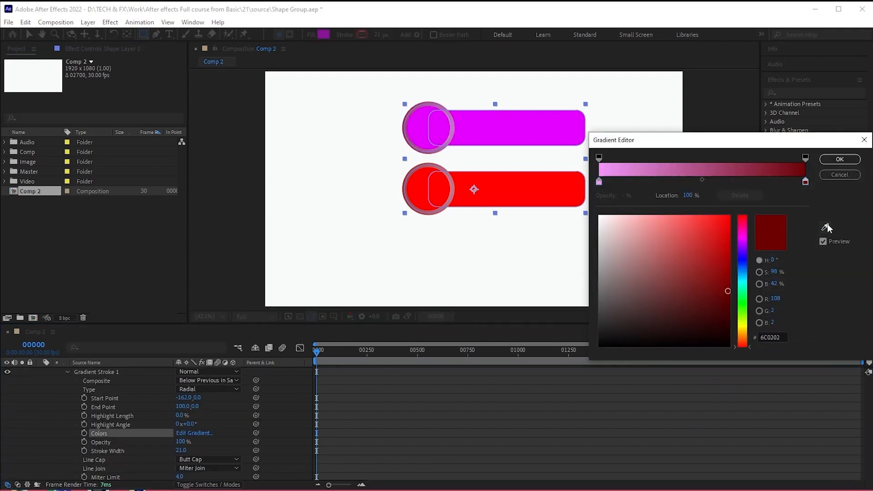
click(825, 227)
click(484, 141)
click(727, 278)
click(840, 160)
click(474, 383)
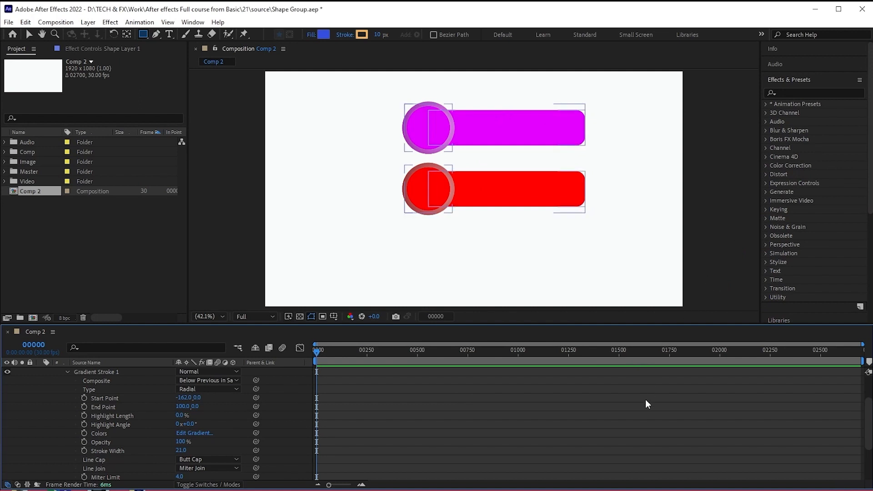
- Move Group 1 above Group 2, and duplicate Group 2 with the copy placed last in the contents
drag(92, 398, 91, 386)
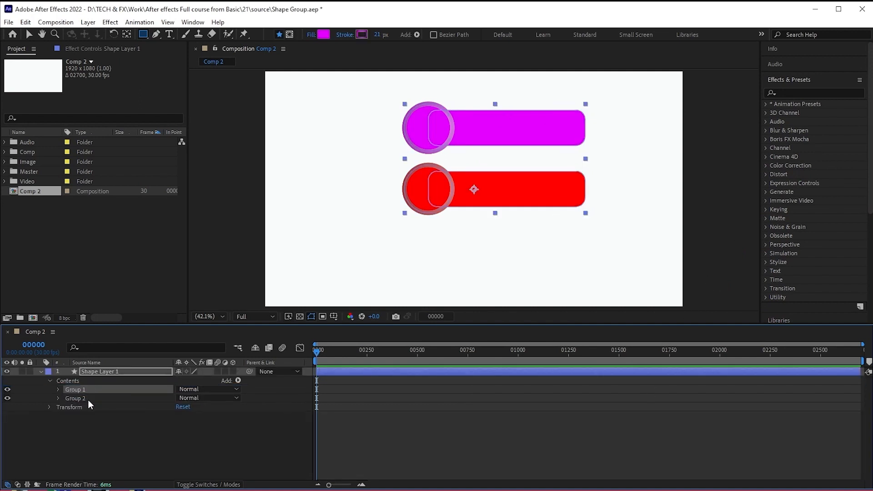
click(86, 400)
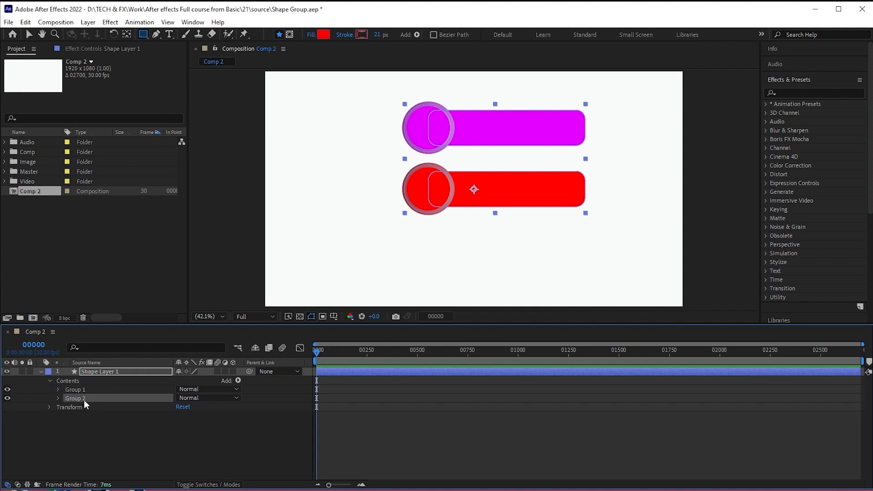
key(ctrl+d)
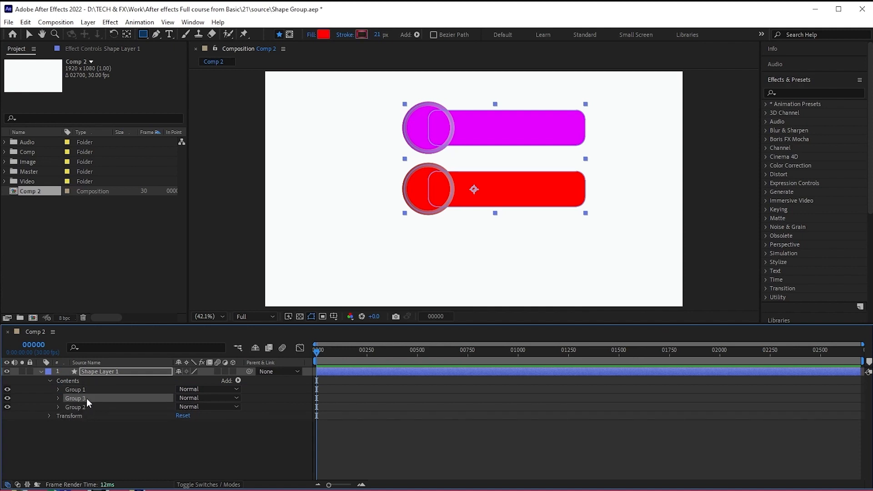
mouse_move(87, 399)
mouse_down()
mouse_move(92, 415)
mouse_move(80, 407)
mouse_up()
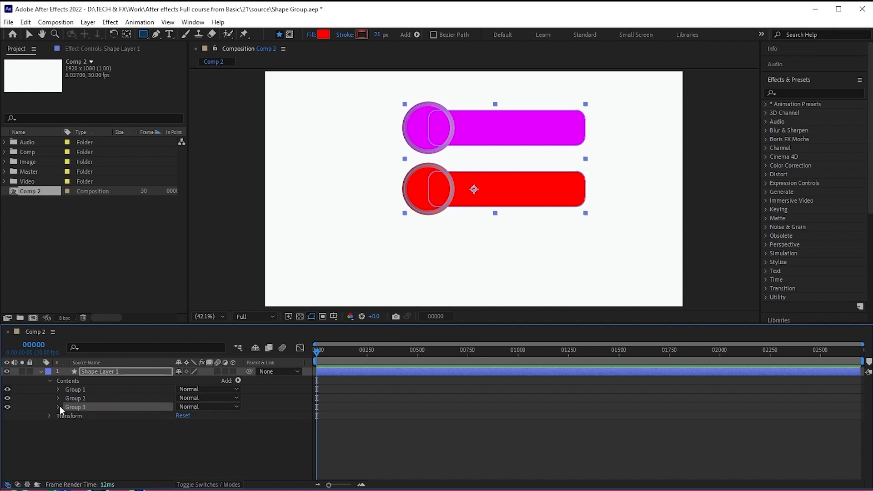
- Shift Group 3's transform position straight down so it sits below the red shape with matching spacing
click(58, 406)
click(67, 450)
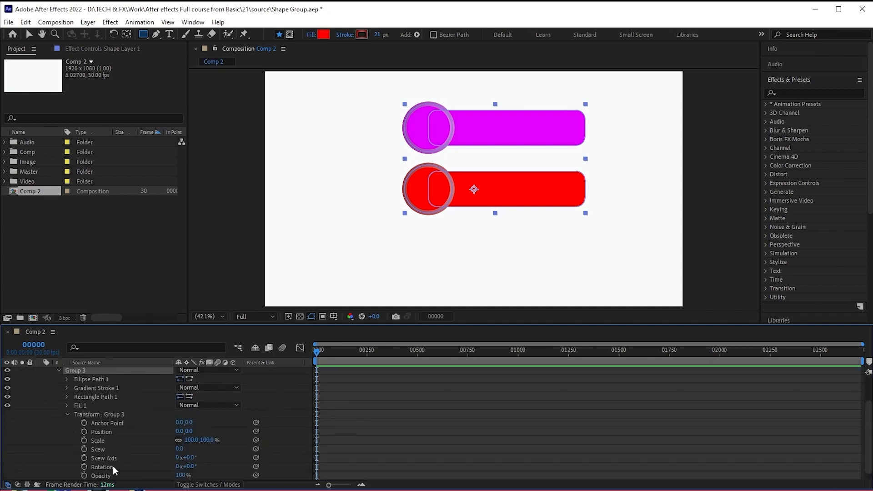
drag(189, 431, 346, 427)
click(67, 415)
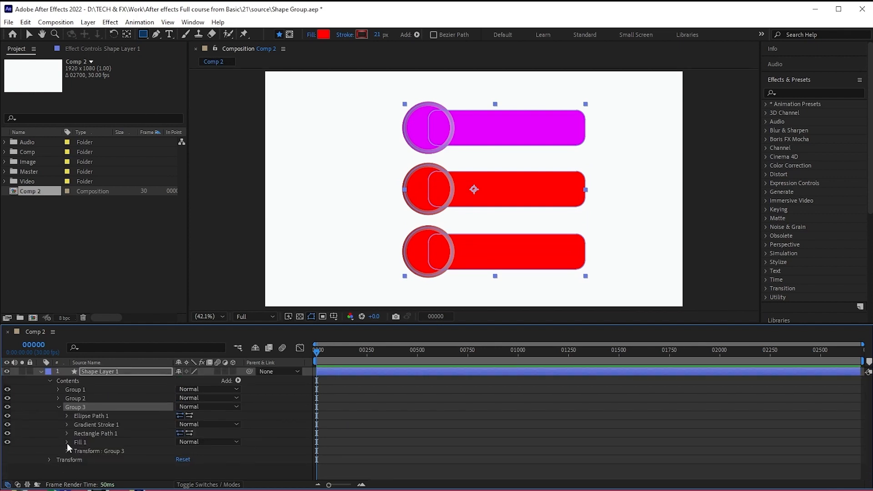
- Change Group 3's fill colour to blue 0012FF
click(67, 442)
click(181, 467)
click(728, 402)
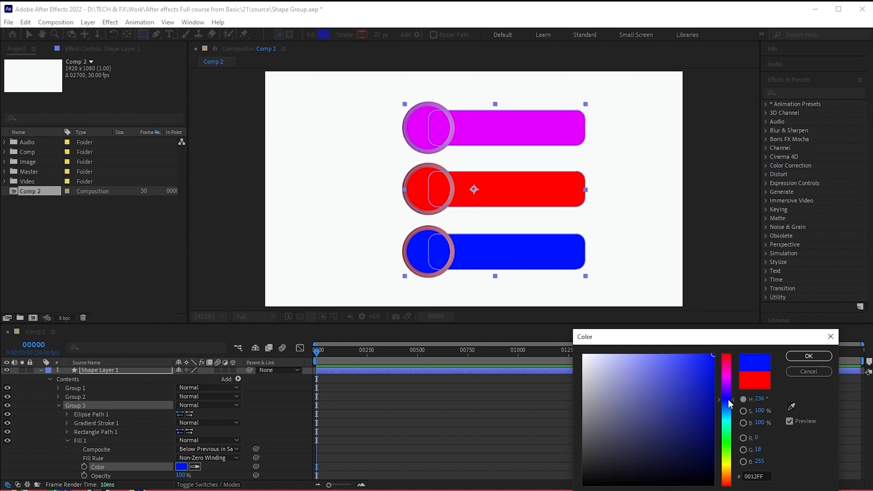
click(810, 356)
click(67, 440)
- Set the starting colour of Group 3's gradient stroke to light blue 99A0FD, sampling the hue from its blue fill
click(66, 423)
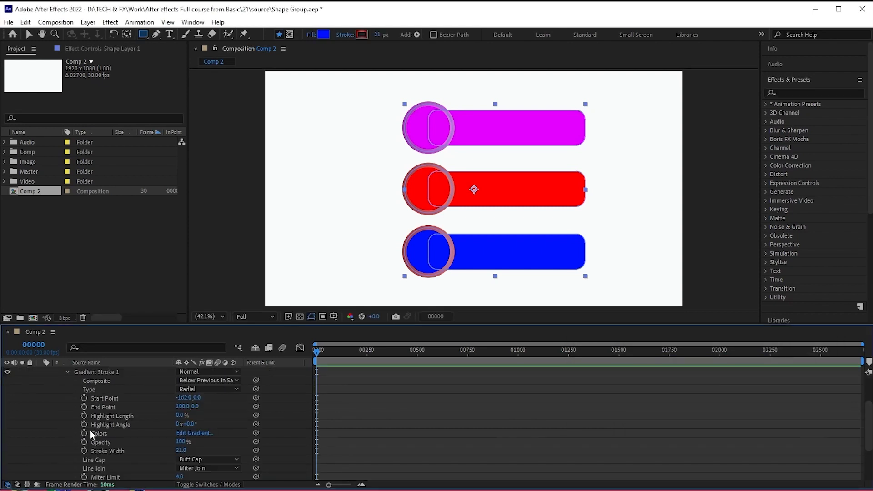
click(204, 433)
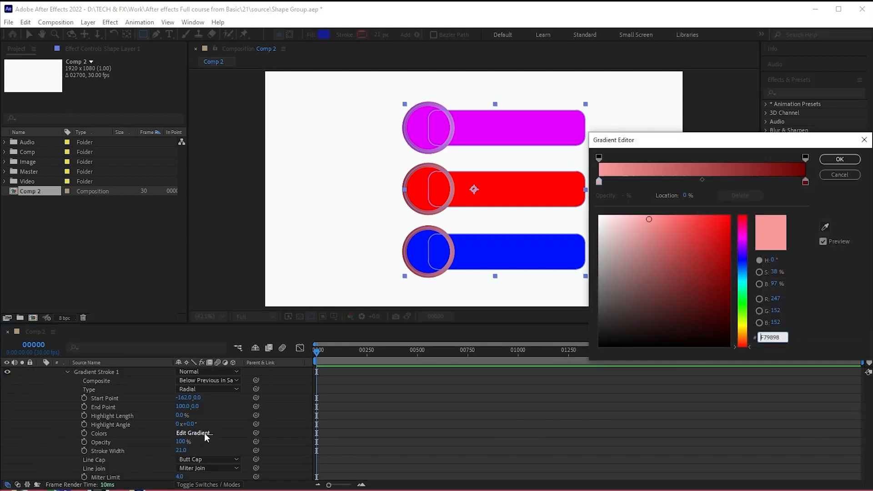
click(827, 227)
click(509, 240)
drag(659, 218, 650, 216)
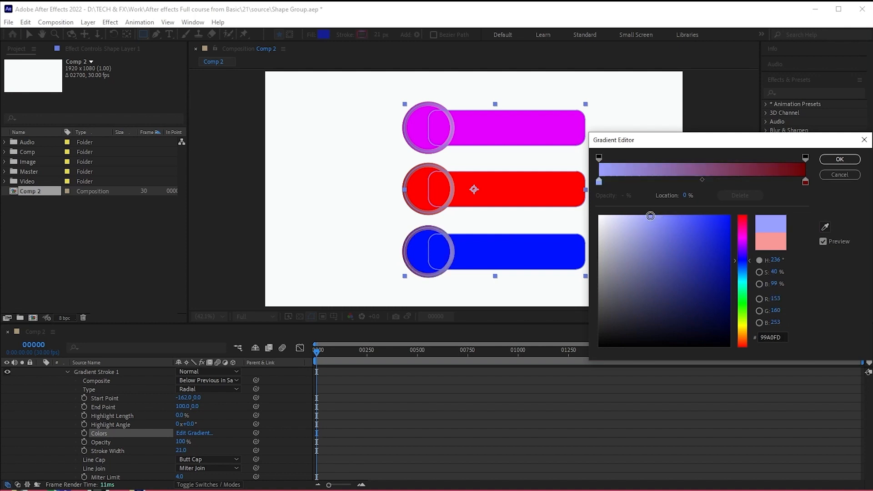
- Set the end colour of Group 3's gradient stroke to dark blue 030B74 using the blue fill's hue, and collapse the group
click(806, 182)
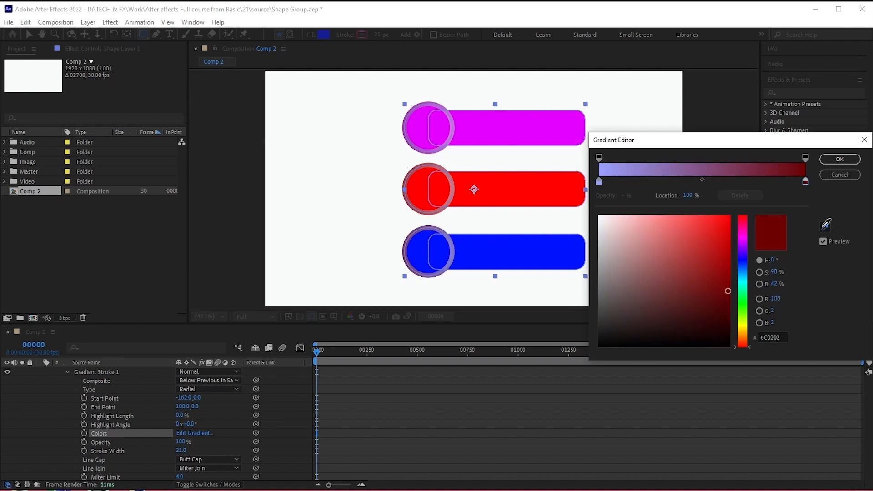
click(827, 225)
click(565, 248)
click(726, 286)
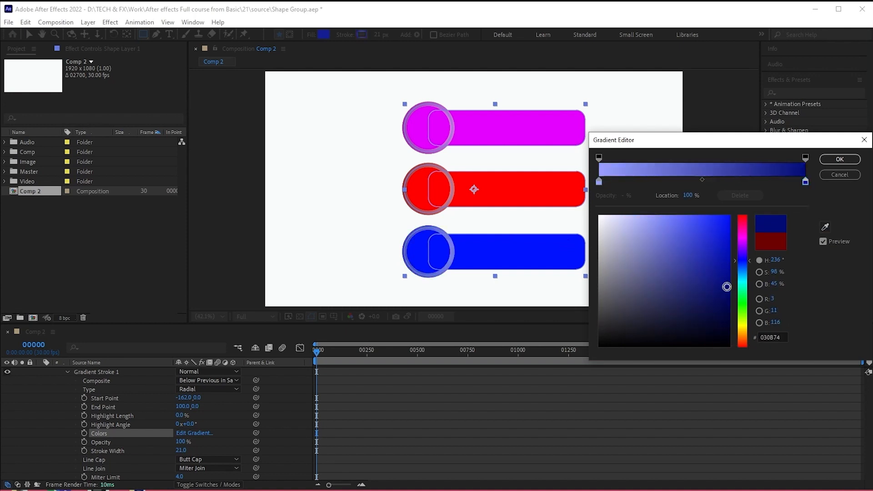
click(840, 159)
click(68, 372)
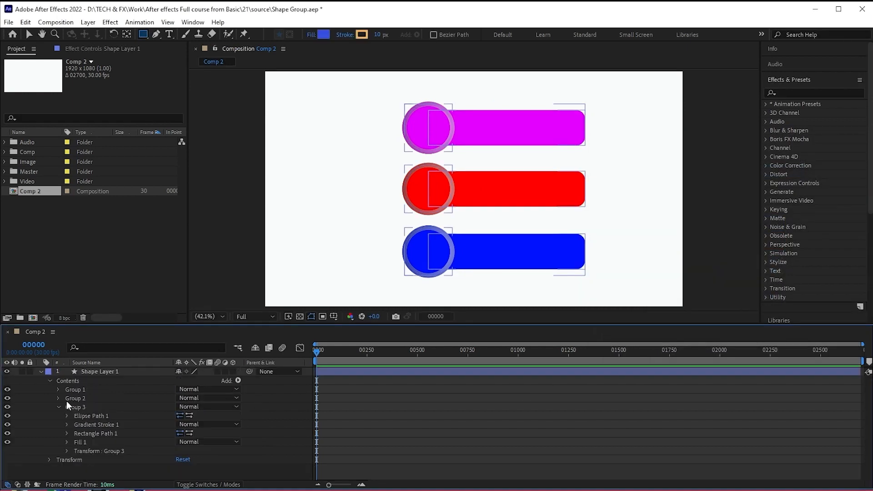
click(58, 407)
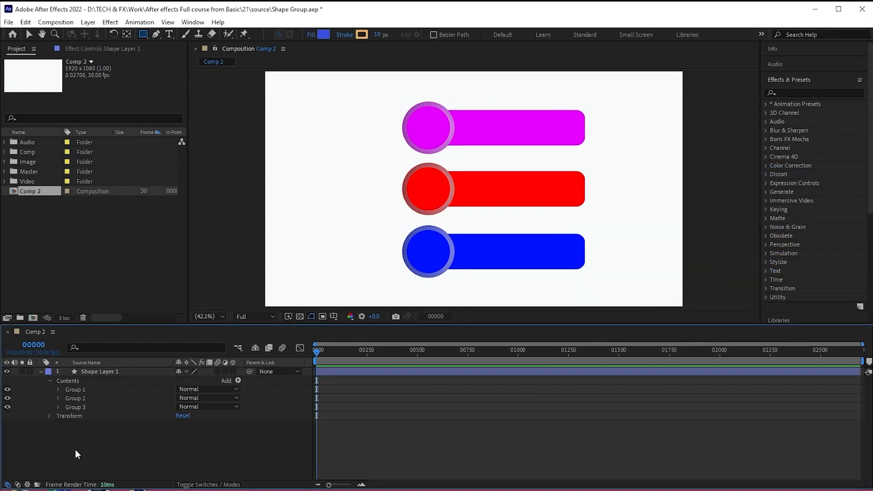
click(40, 372)
click(43, 418)
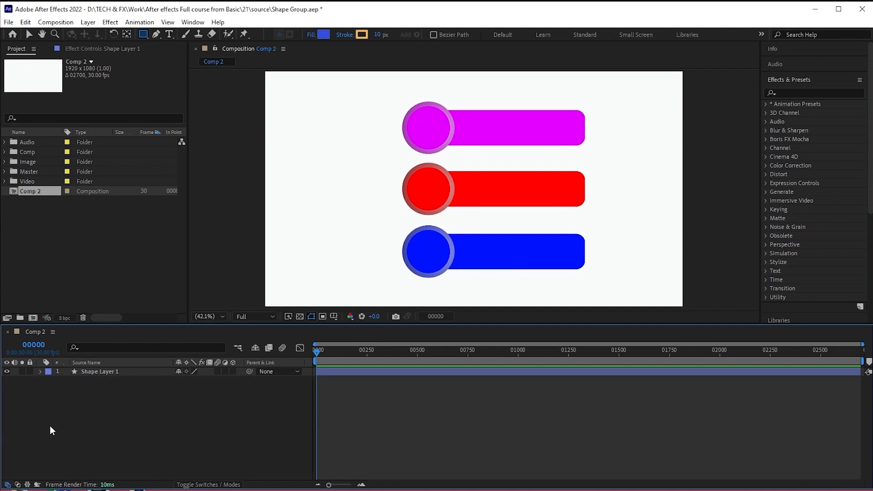
click(34, 372)
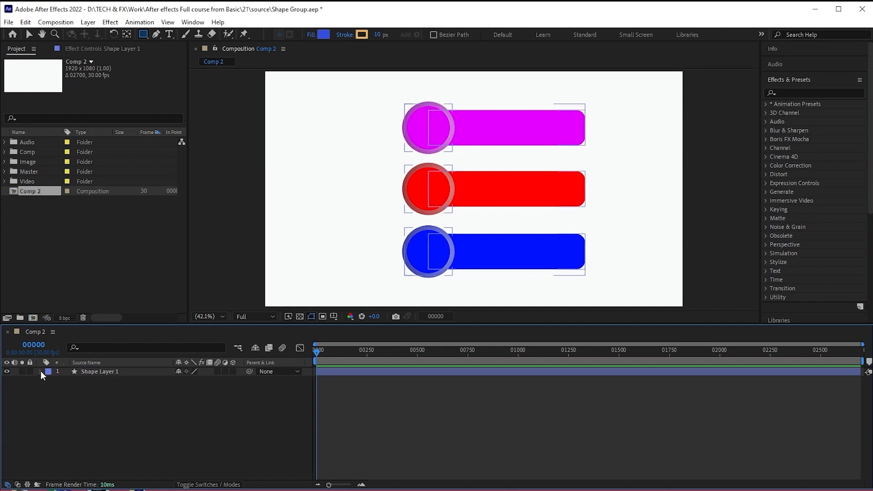
click(40, 371)
click(67, 433)
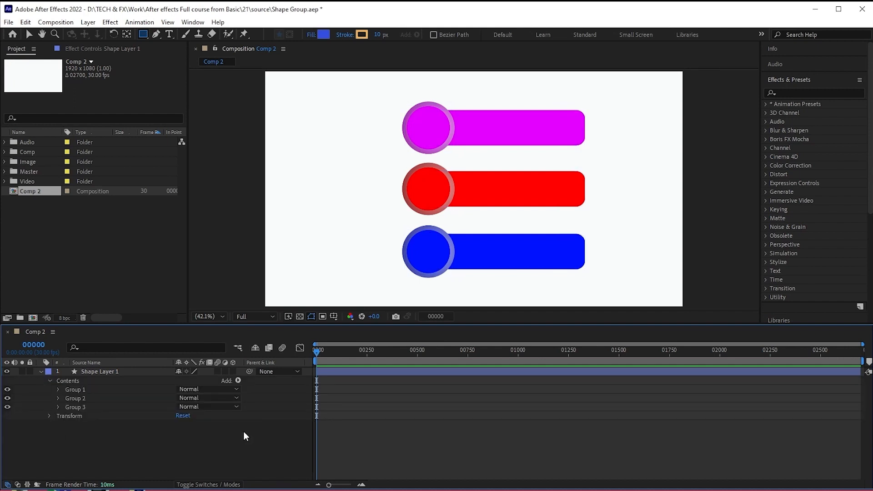
click(73, 415)
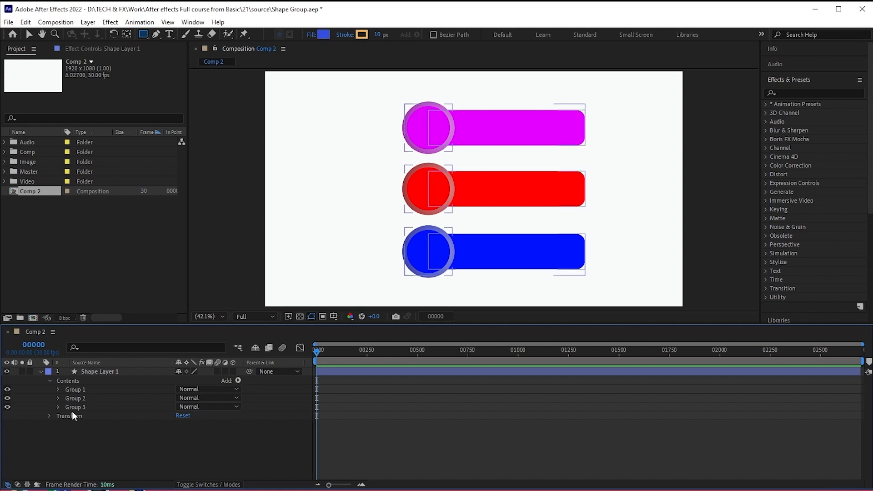
- Turn on keyframing for Group 1's transform Position and Opacity at frame 0
click(58, 389)
scroll(73, 409, down, 1)
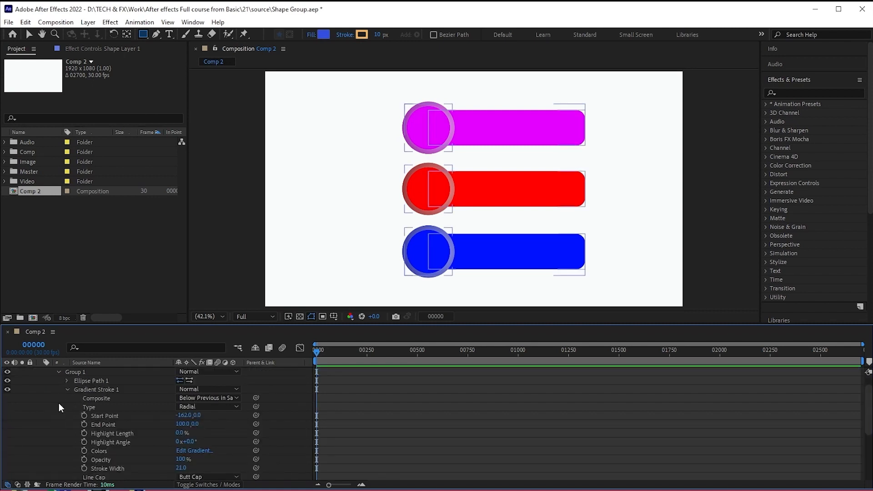
scroll(59, 400, up, 1)
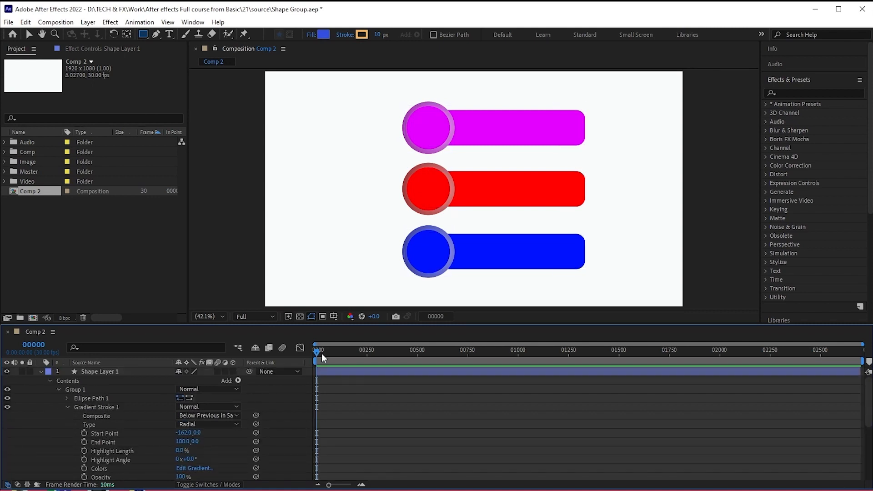
click(68, 407)
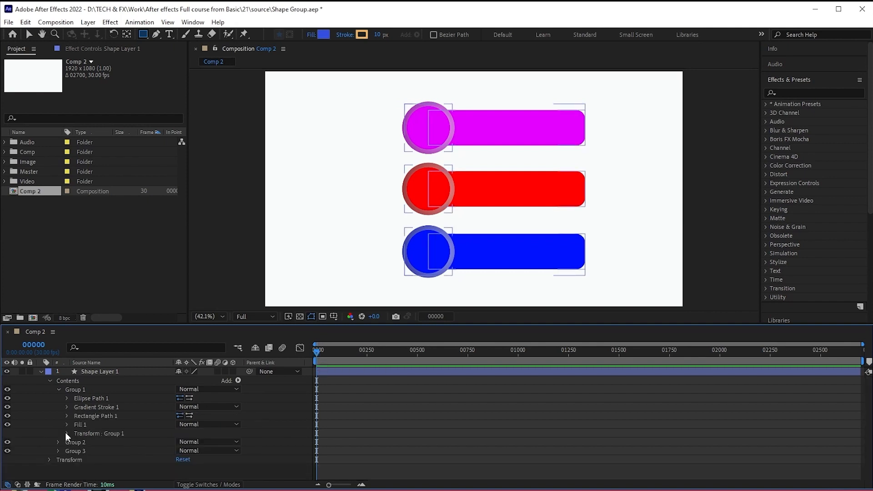
click(67, 434)
scroll(73, 451, down, 1)
click(84, 432)
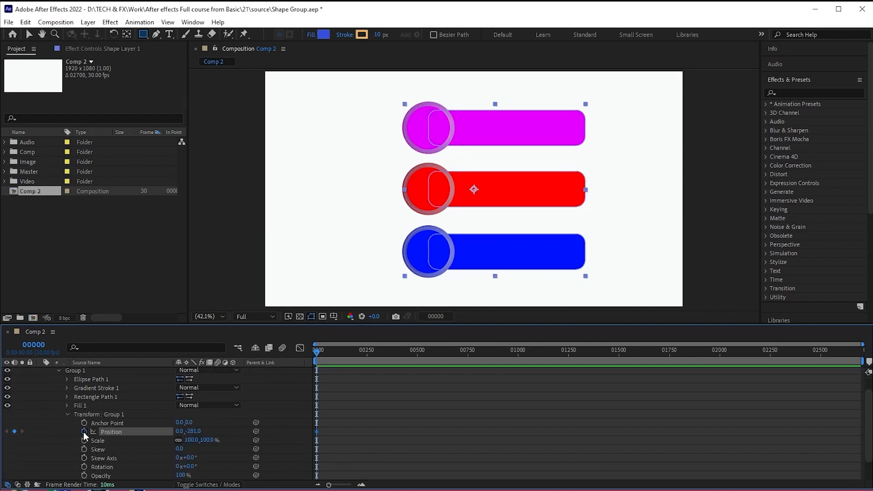
scroll(57, 449, down, 1)
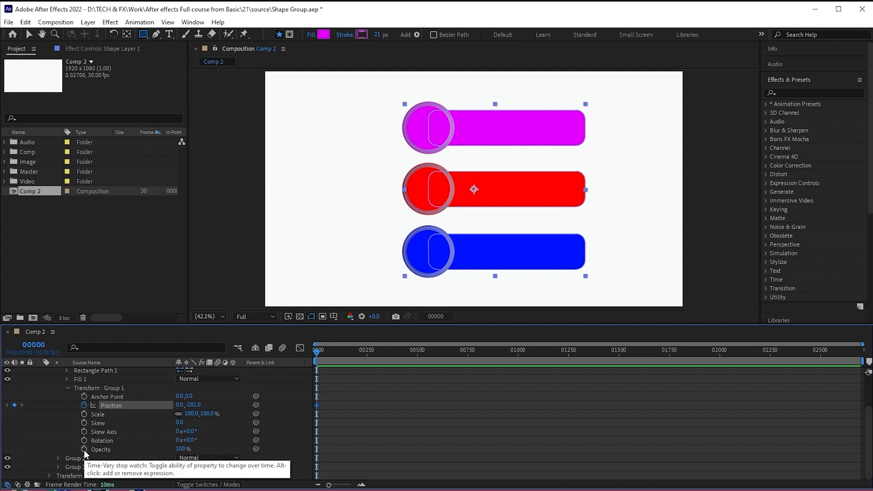
click(84, 450)
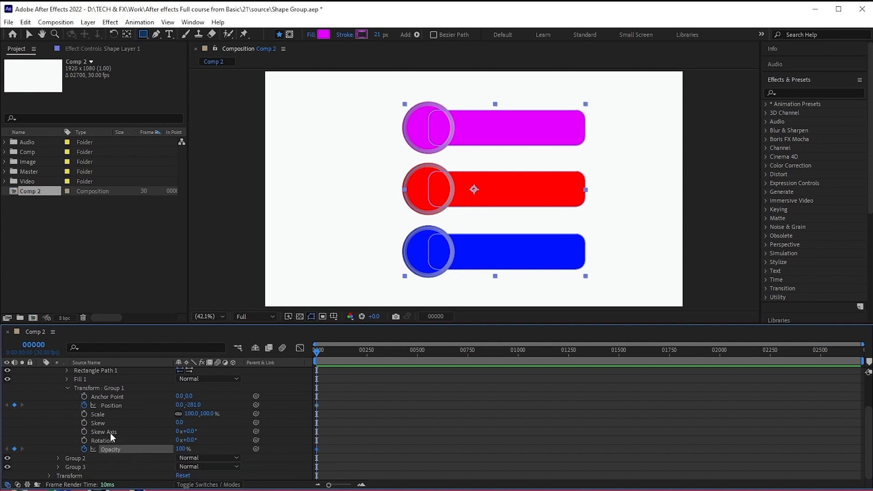
- Turn on keyframing for Group 2's transform Position and Opacity at frame 0, and collapse the group
scroll(107, 430, up, 2)
click(58, 391)
click(57, 399)
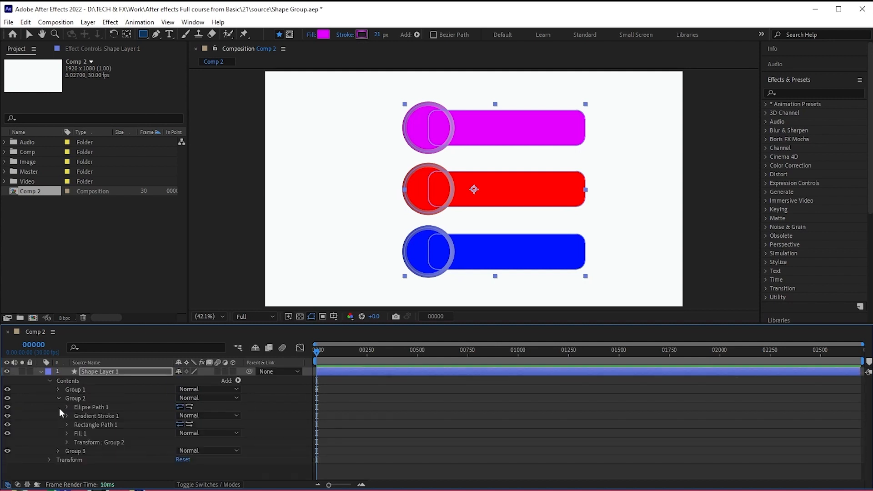
click(67, 443)
scroll(72, 461, down, 1)
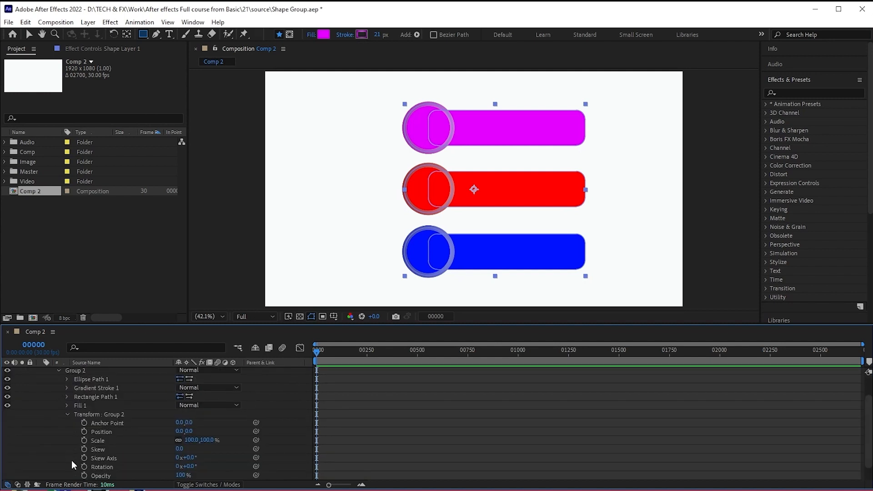
click(84, 432)
scroll(84, 460, down, 1)
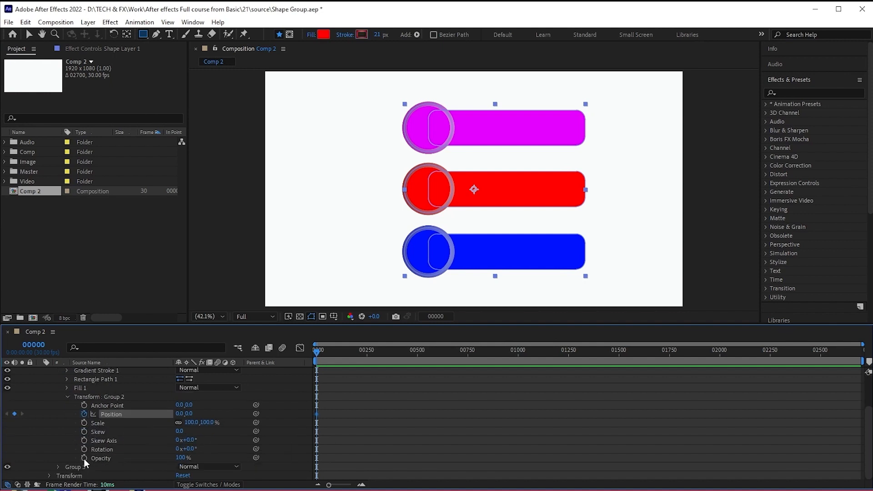
click(83, 458)
click(67, 397)
click(57, 398)
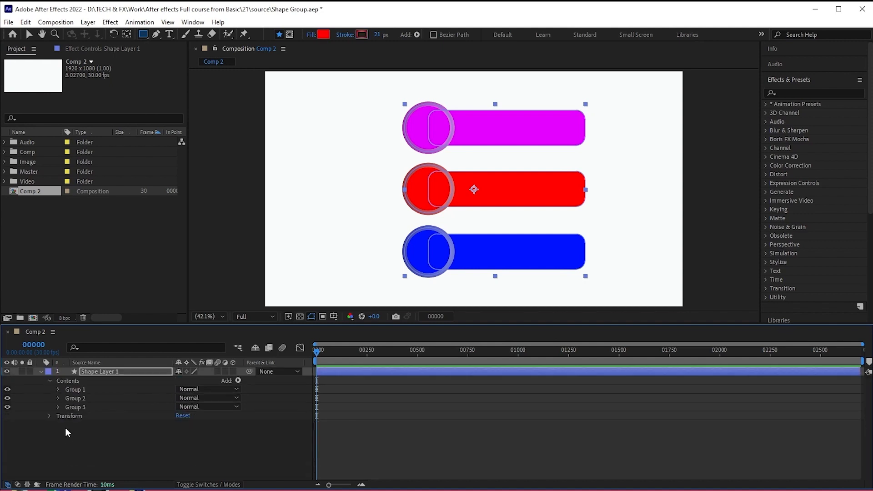
- Turn on keyframing for Group 3's transform Position and Opacity at frame 0
click(58, 407)
click(67, 452)
scroll(75, 455, down, 2)
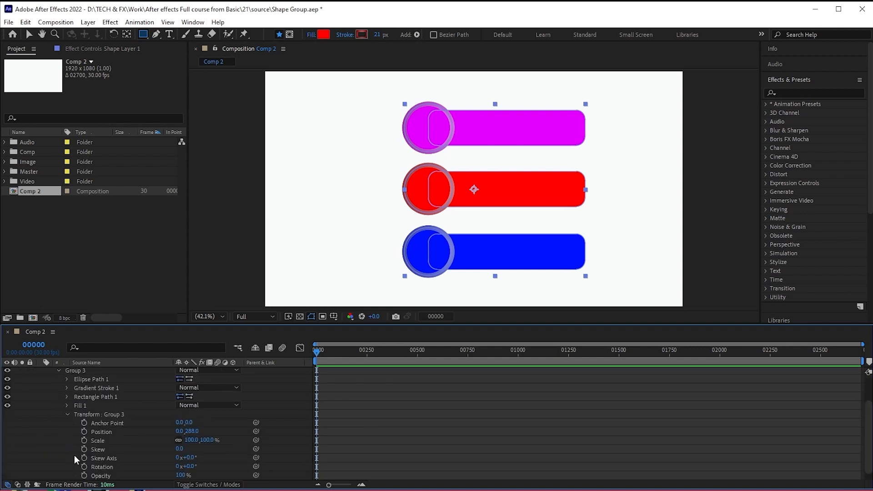
click(84, 431)
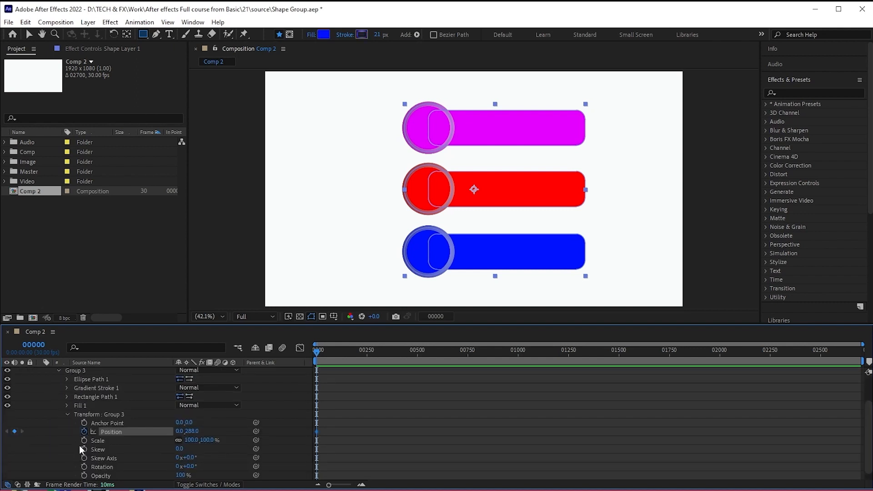
scroll(80, 448, down, 1)
click(84, 467)
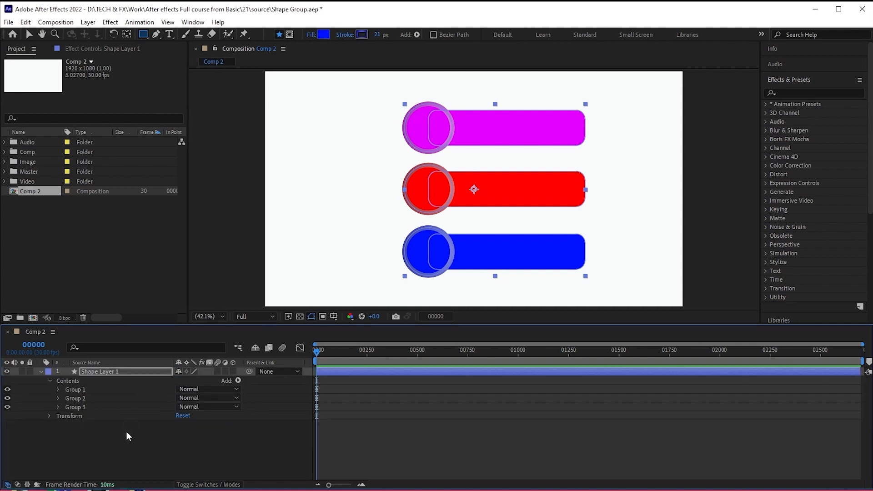
- Show only the keyframed properties of Shape Layer 1
click(127, 433)
click(130, 371)
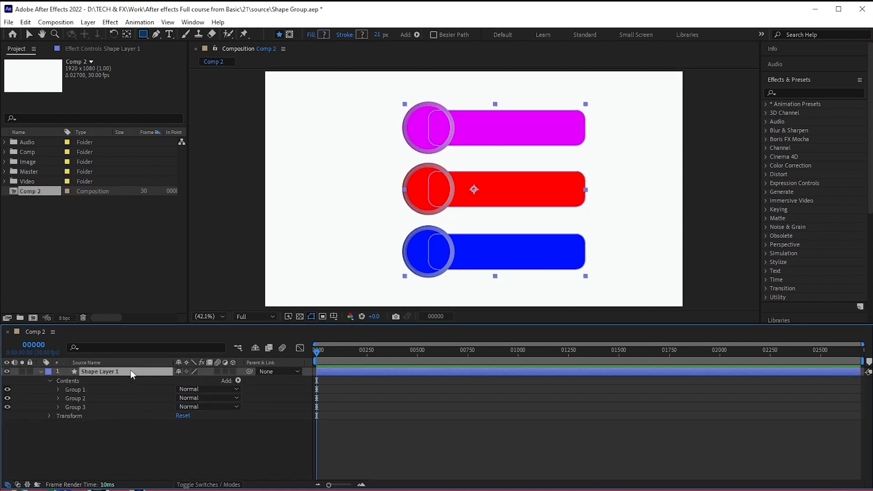
key(u)
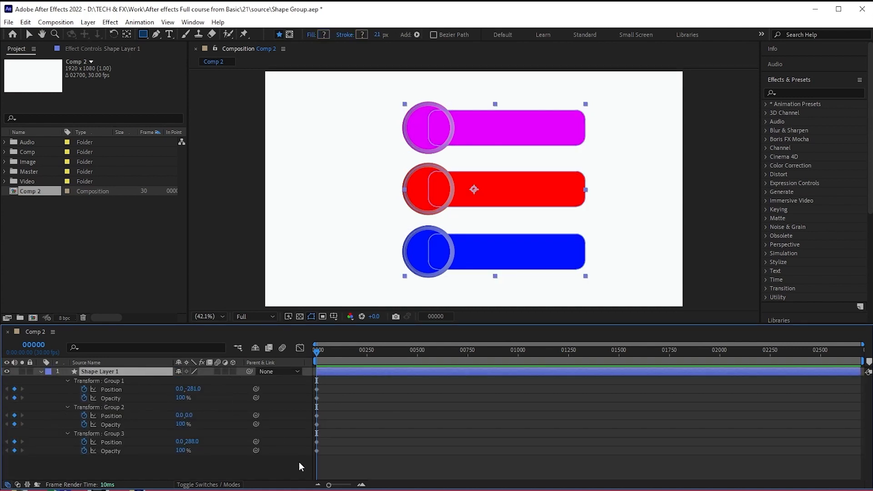
- Add Position and Opacity keyframes holding the current values for all three groups at frame 102
mouse_move(332, 355)
mouse_down()
mouse_move(346, 371)
mouse_move(326, 353)
mouse_move(337, 354)
mouse_up()
click(14, 389)
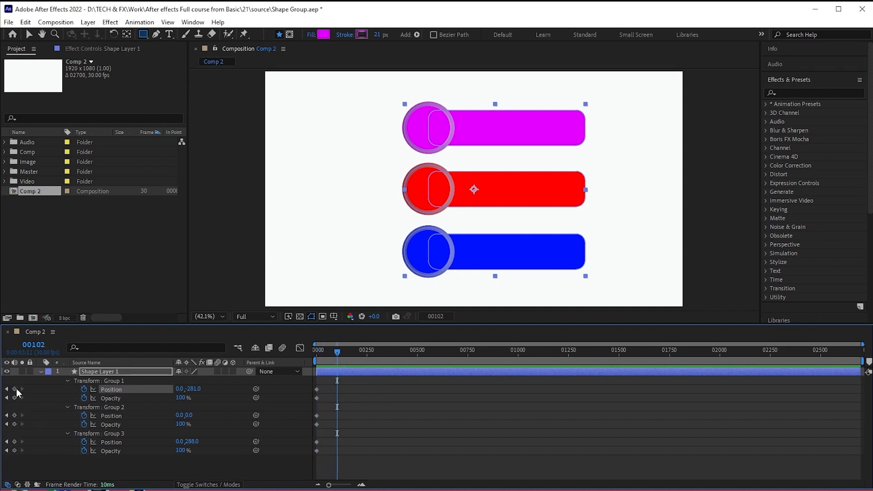
click(14, 398)
click(14, 415)
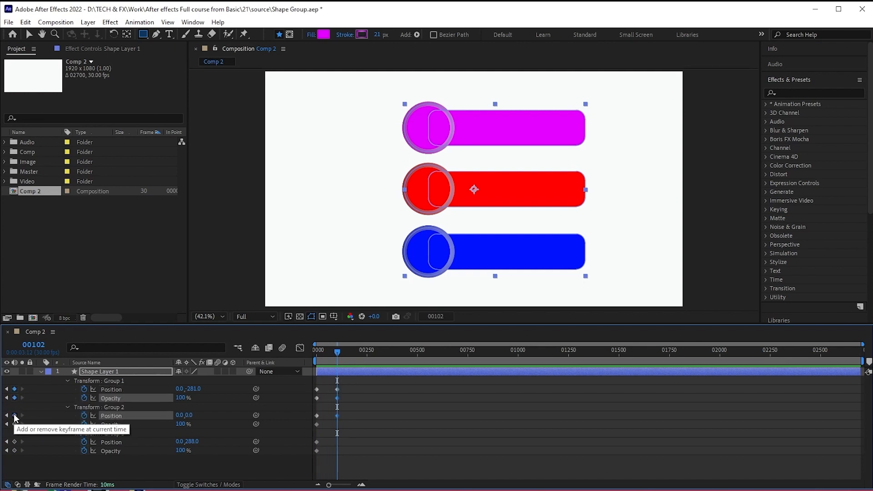
click(14, 424)
click(14, 442)
click(14, 451)
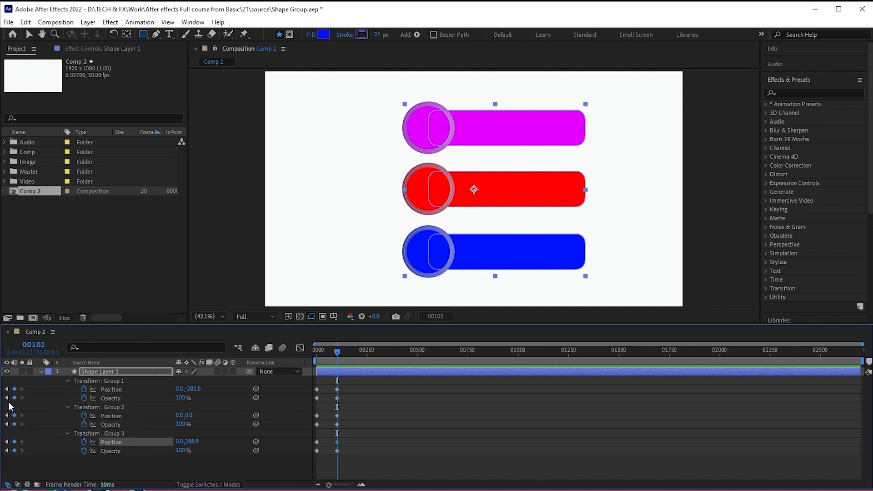
- Set Group 1's horizontal position to -120 at its first keyframe, and copy that value
click(7, 389)
drag(180, 390, 160, 390)
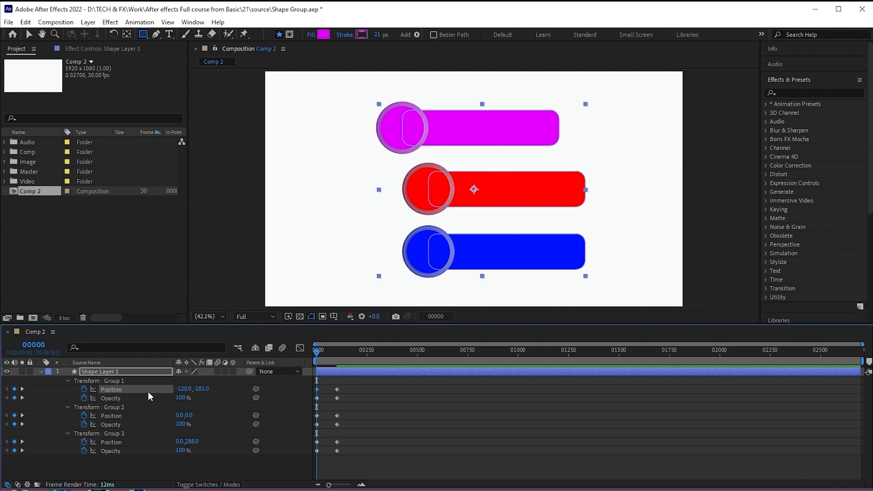
click(190, 390)
key(ctrl+c)
- Paste -120 as the horizontal position of Group 2 and Group 3 at frame 0
click(181, 416)
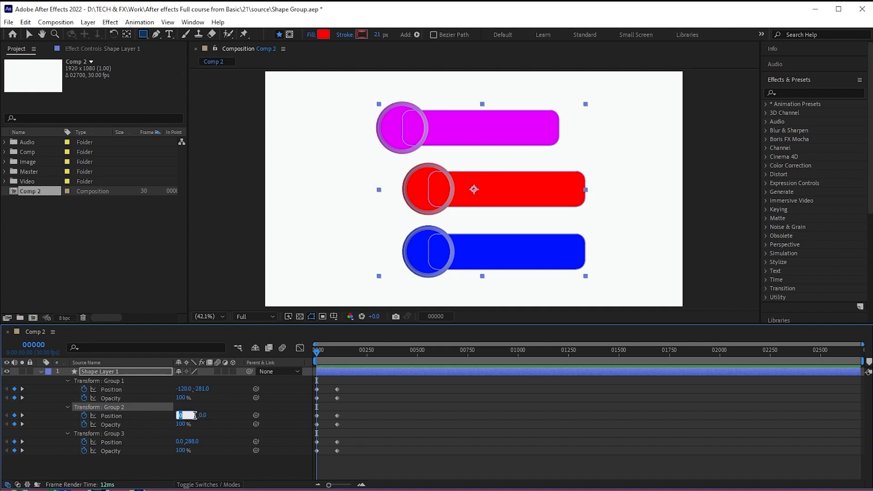
key(ctrl+v)
key(Return)
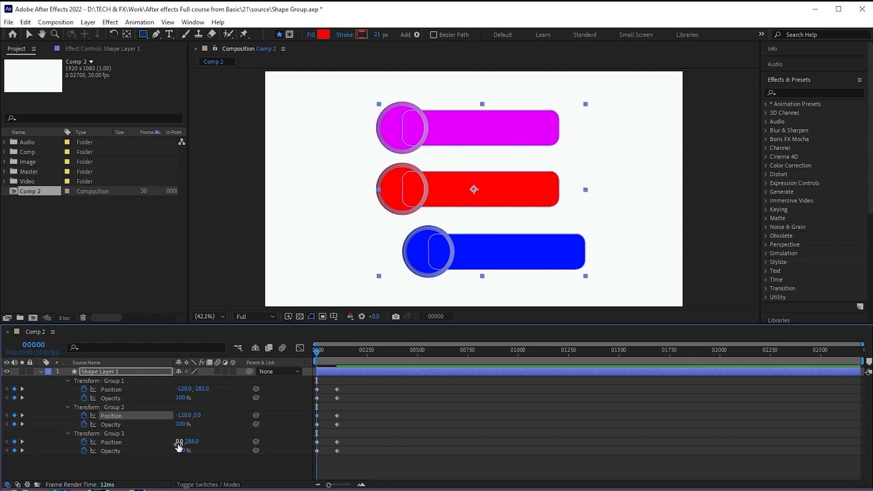
click(178, 441)
key(ctrl+v)
key(Return)
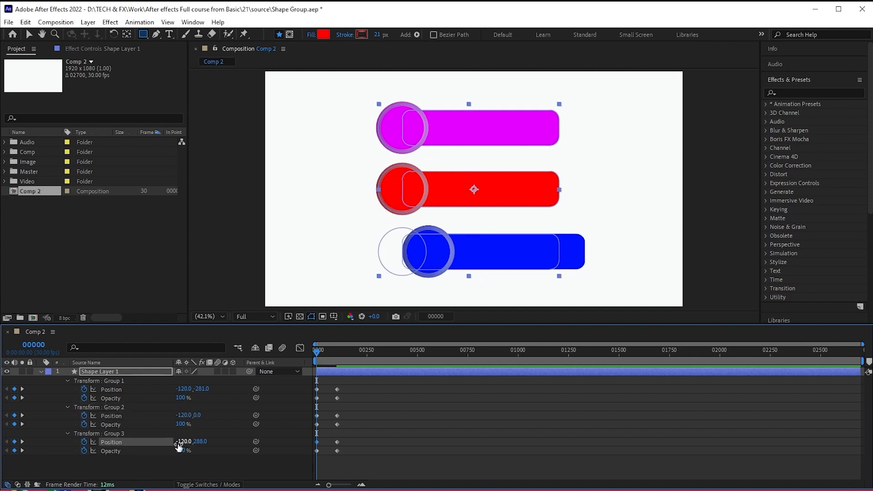
- Apply Easy Ease to all Position and Opacity keyframes of the three groups
drag(357, 387, 307, 477)
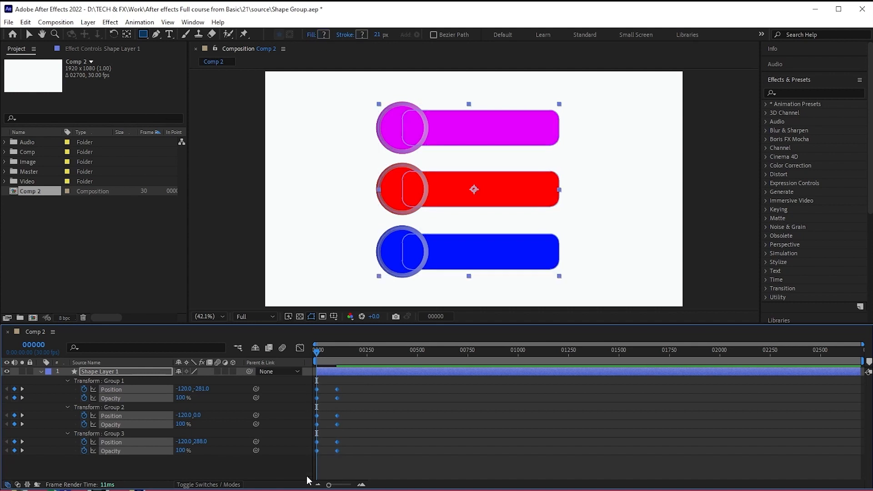
click(327, 465)
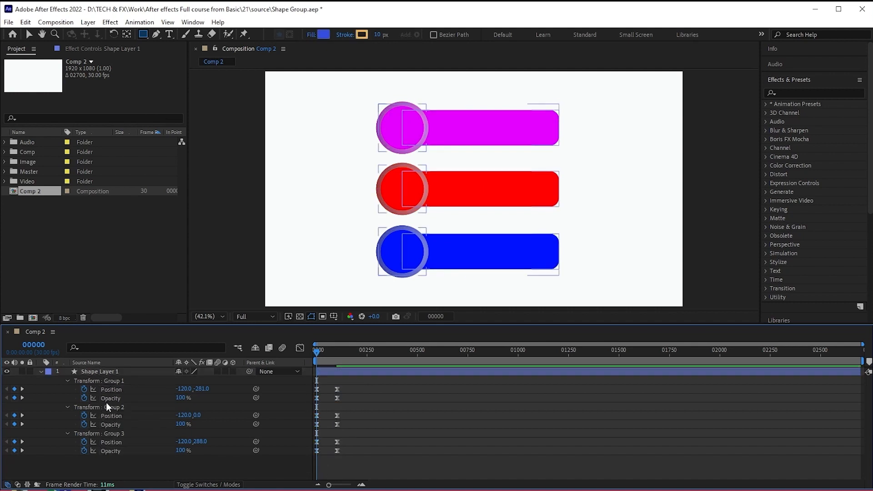
- Set the Opacity of Group 1, Group 2 and Group 3 to 0% at frame 0
click(180, 399)
text(0)
key(Return)
click(181, 424)
text(0)
key(Return)
click(177, 452)
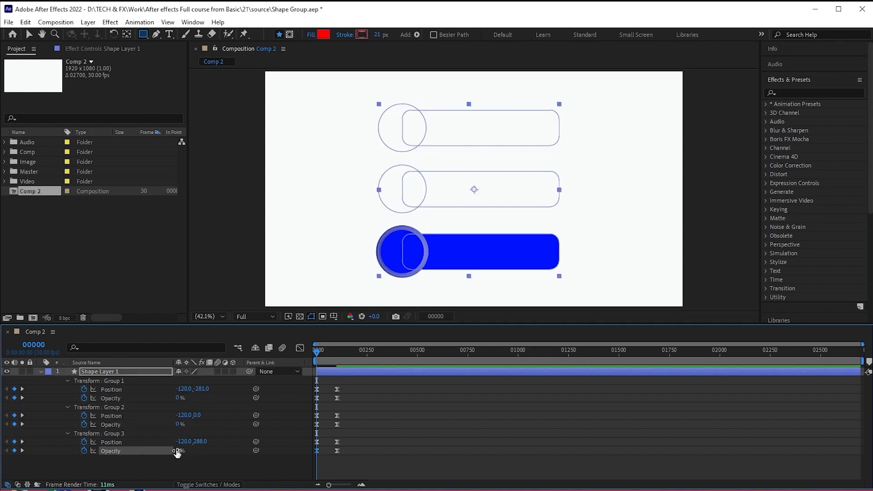
key(space)
key(space)
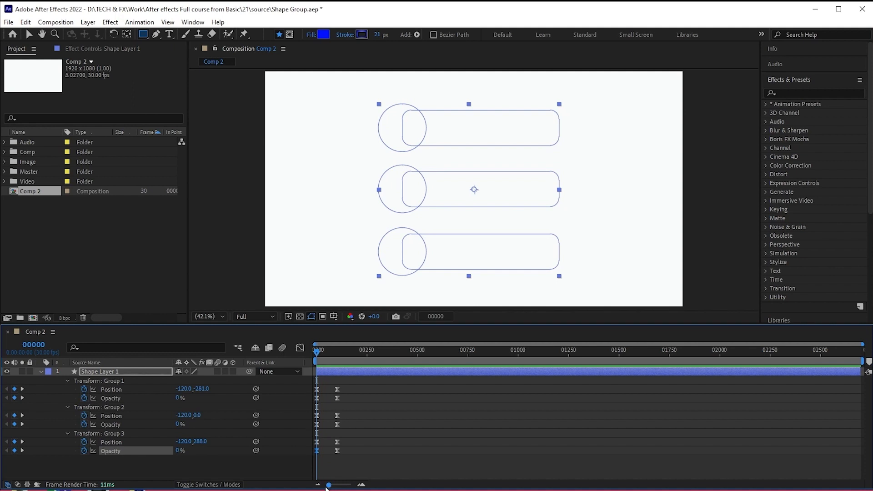
- Move the ending Position and Opacity keyframes of all three groups to 0:00:00:15 and preview the faster animation
drag(326, 487, 349, 486)
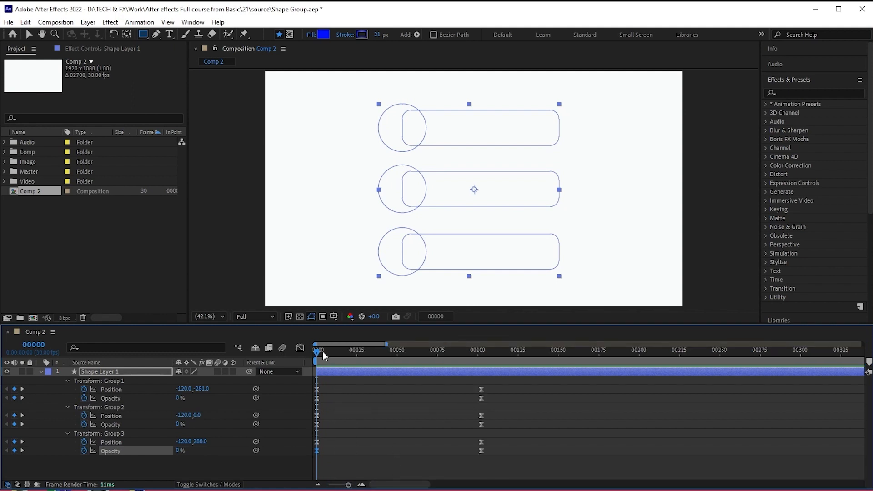
drag(318, 353, 341, 355)
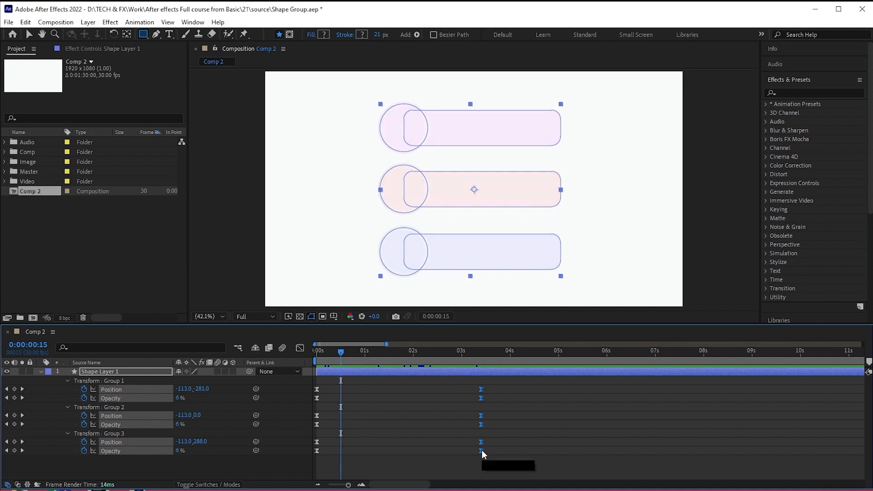
drag(482, 450, 342, 446)
key(space)
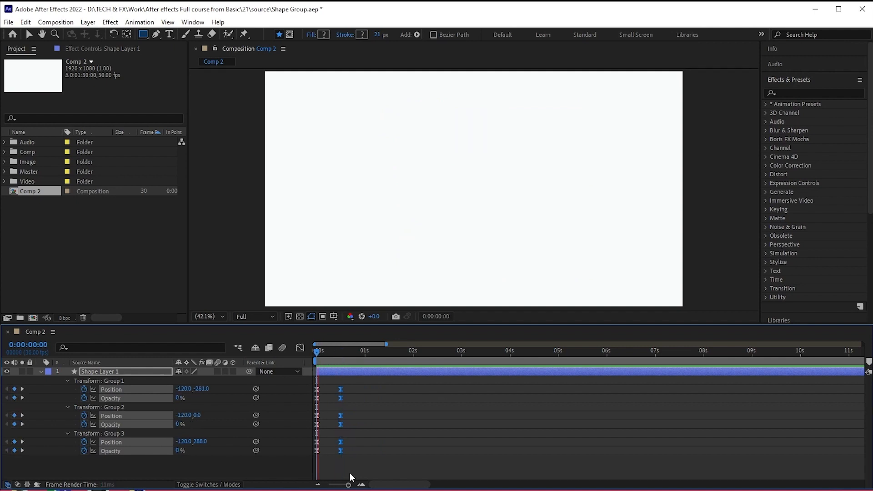
key(space)
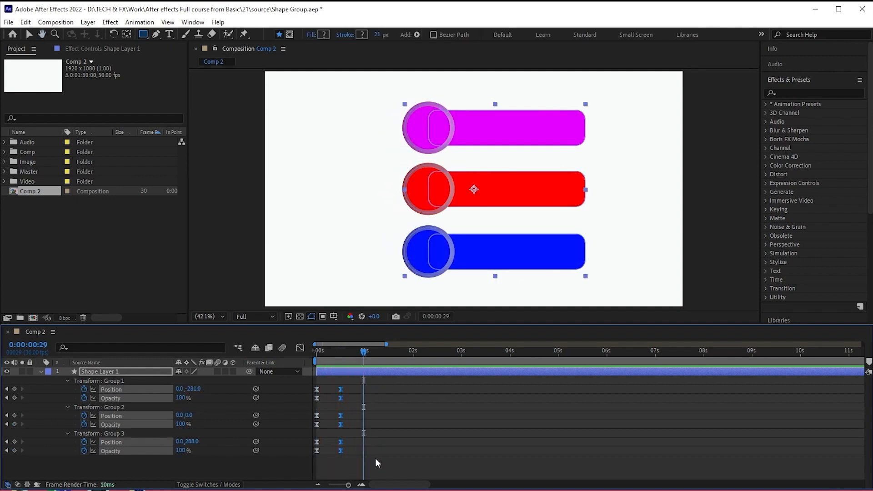
key(Home)
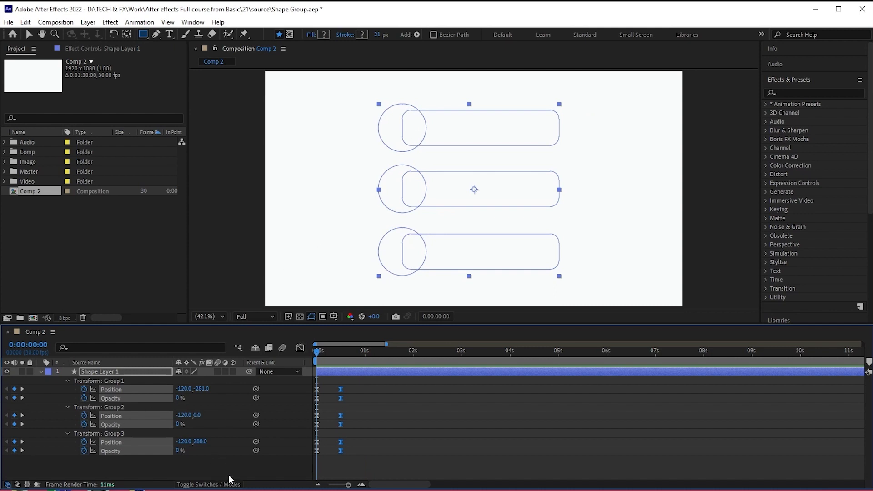
key(space)
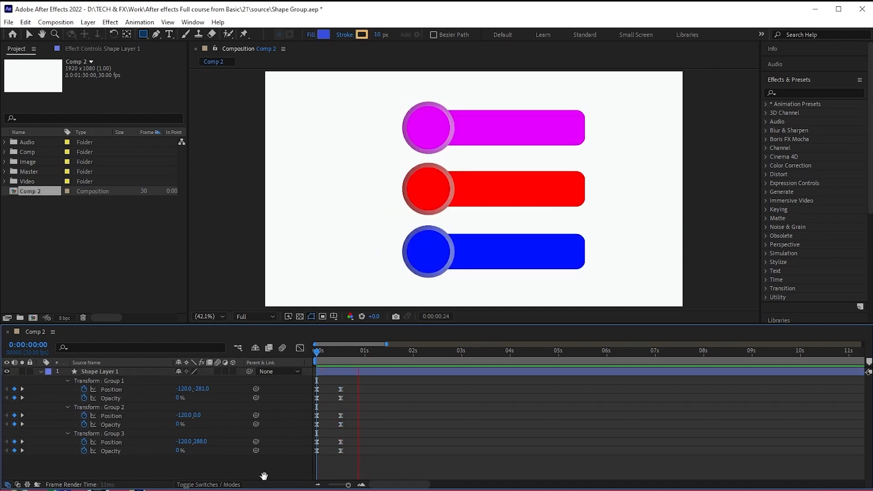
key(space)
- Stagger the keyframes so Group 2 starts at 0:00:01:00 and Group 3 at 0:00:02:00, and preview the sequence
drag(364, 351, 367, 351)
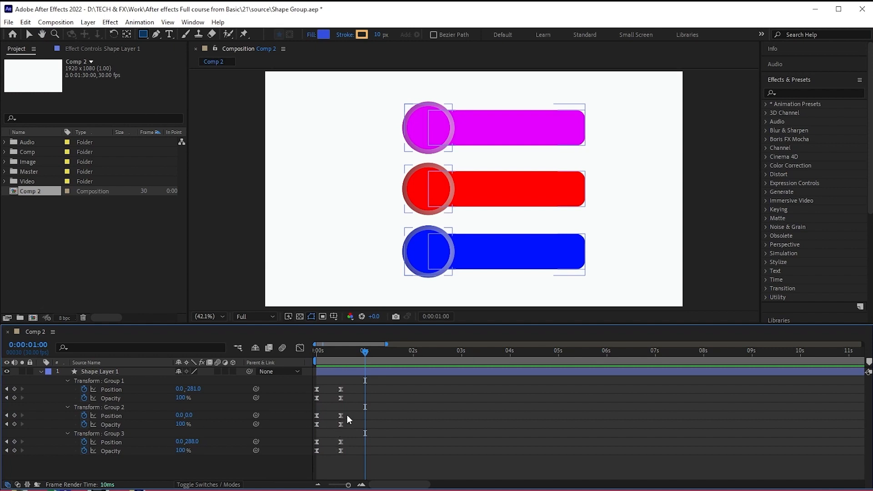
drag(350, 411, 389, 421)
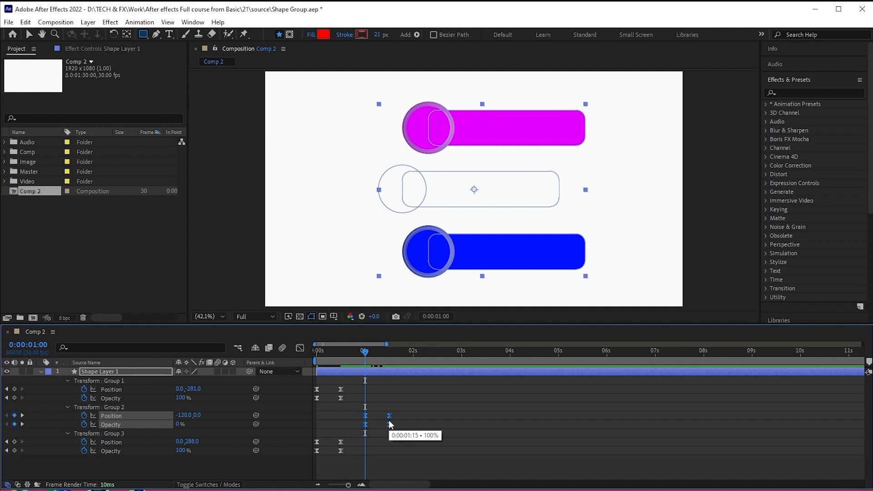
drag(372, 352, 413, 353)
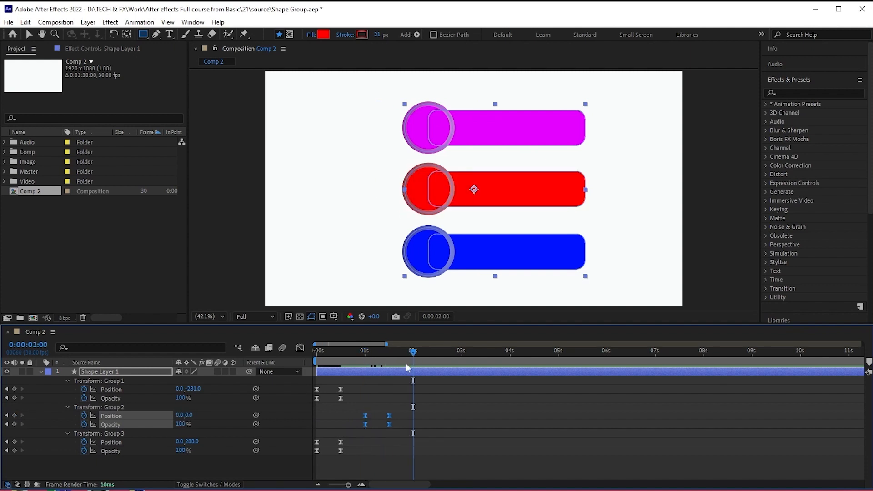
drag(312, 438, 437, 447)
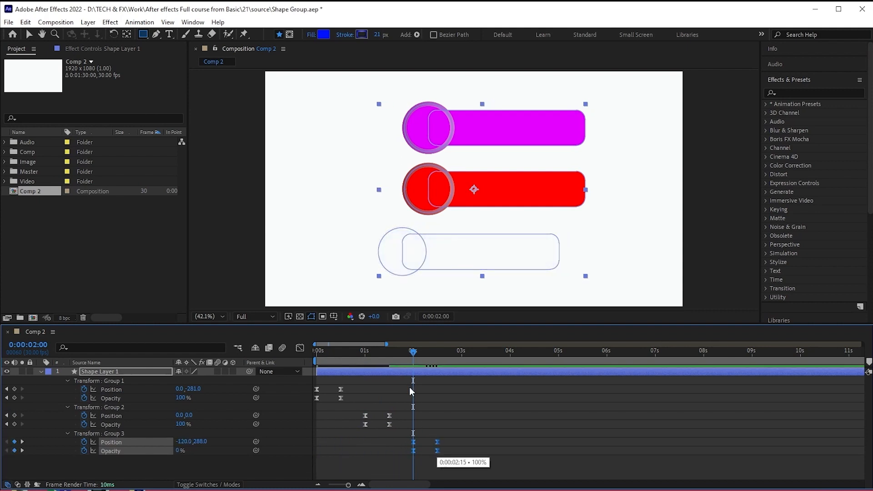
drag(409, 352, 283, 357)
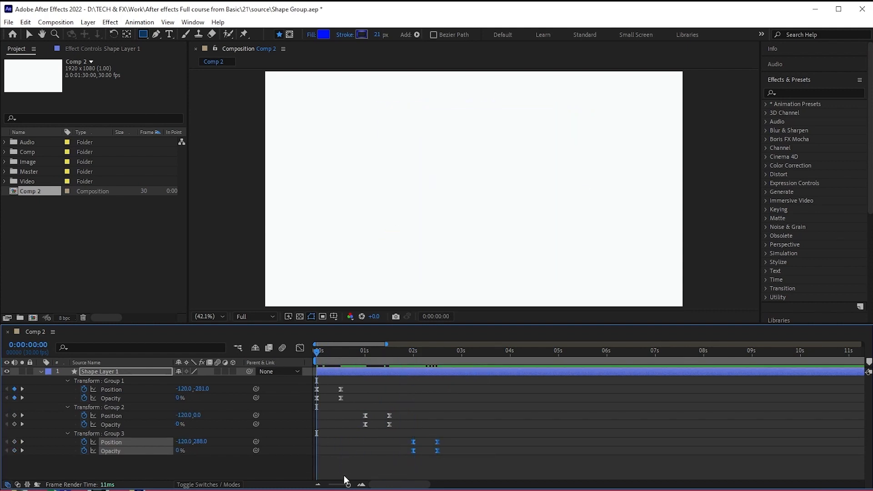
key(space)
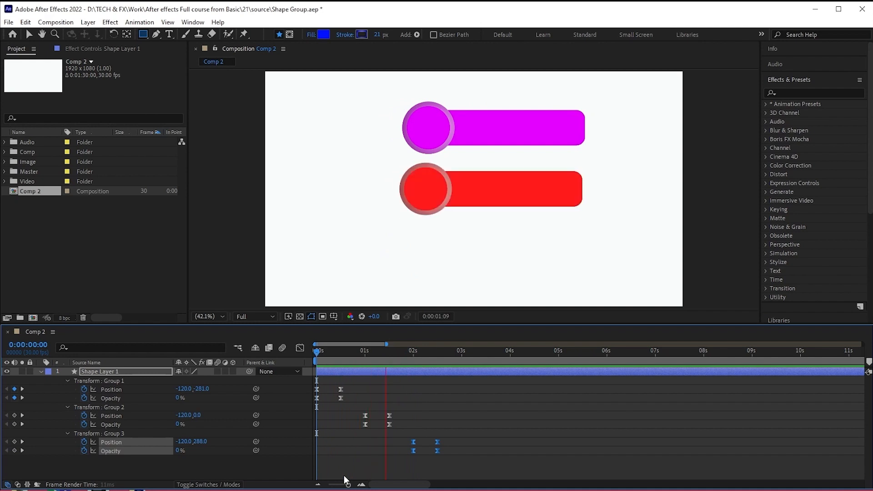
key(space)
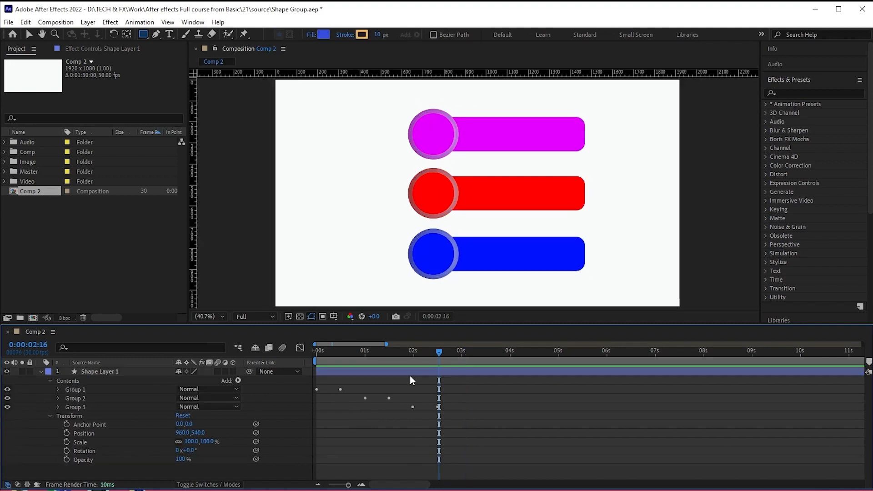
- Add a keyframe for the whole shape layer's Position at 0:00:02:15, where Group 3's animation ends
click(68, 407)
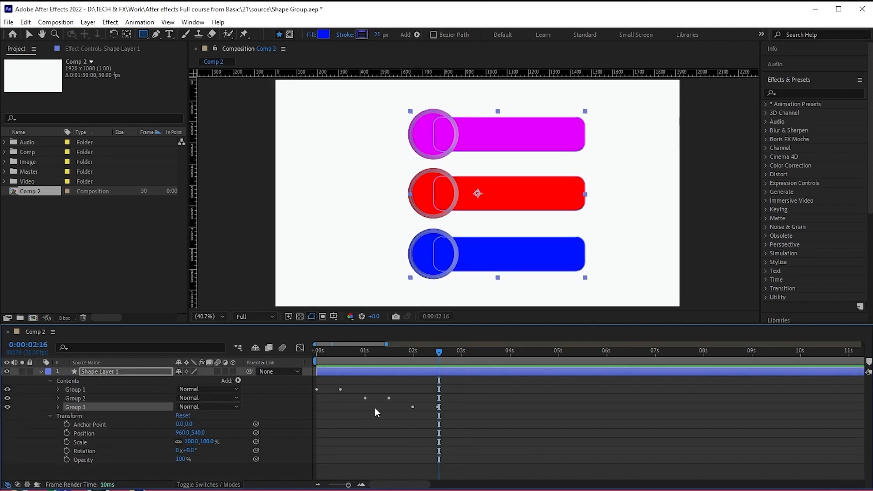
mouse_move(437, 354)
mouse_down()
mouse_move(446, 354)
mouse_move(436, 356)
mouse_up()
click(65, 419)
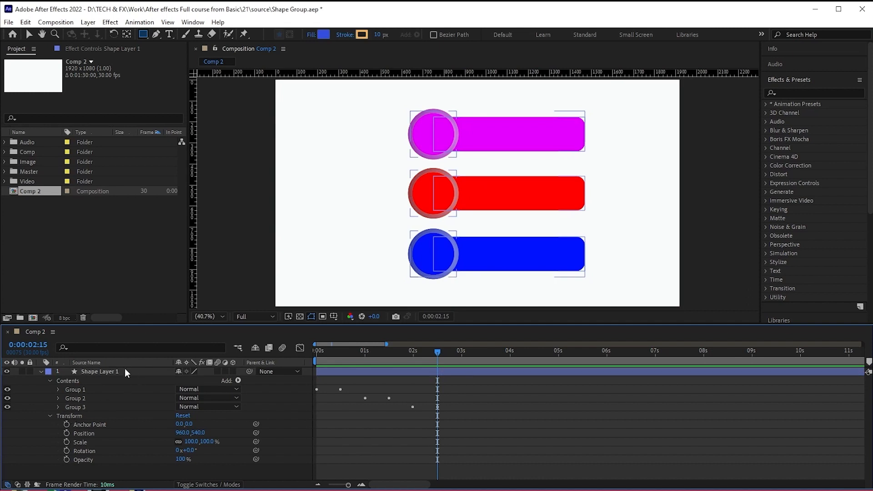
click(67, 434)
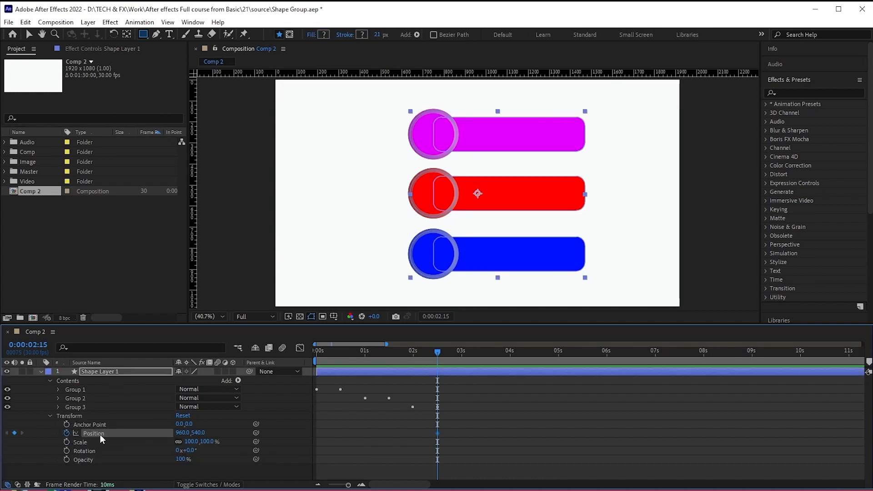
- Lower the whole layer at 0:00:02:00 by setting its vertical position to about 667
drag(420, 355, 414, 357)
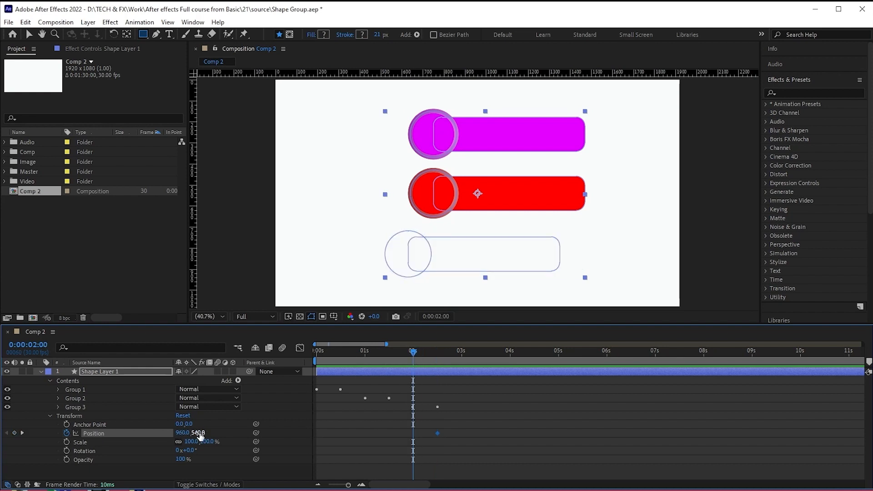
drag(199, 434, 224, 431)
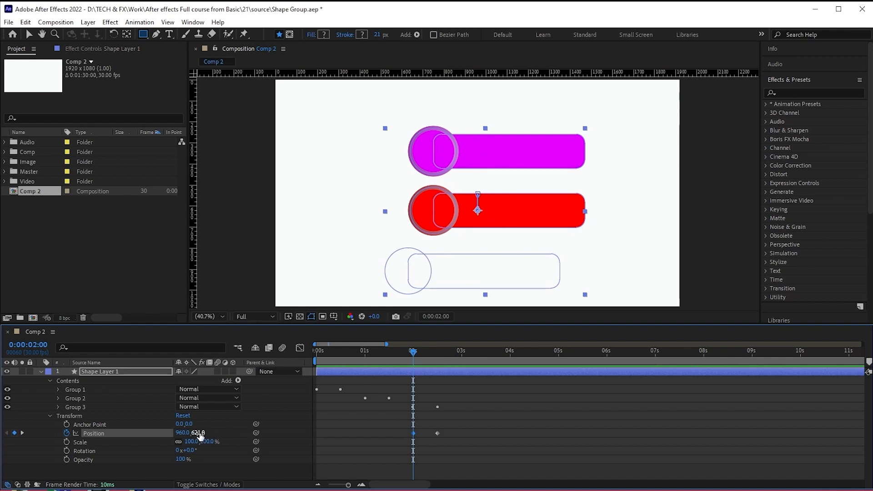
drag(199, 435, 224, 433)
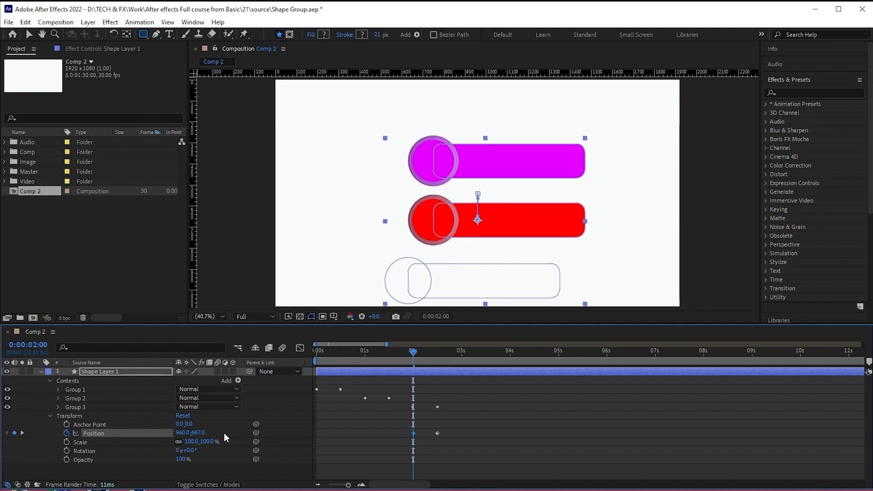
- Hold the layer's Position with a keyframe at 0:00:01:15, and set its vertical position to about 848 at 0:00:01:00
click(390, 354)
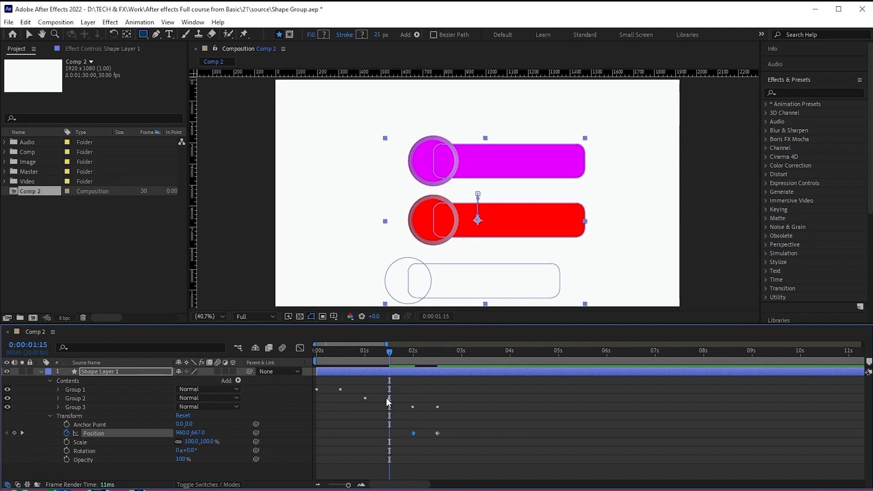
click(14, 433)
drag(382, 363, 366, 365)
drag(195, 433, 270, 430)
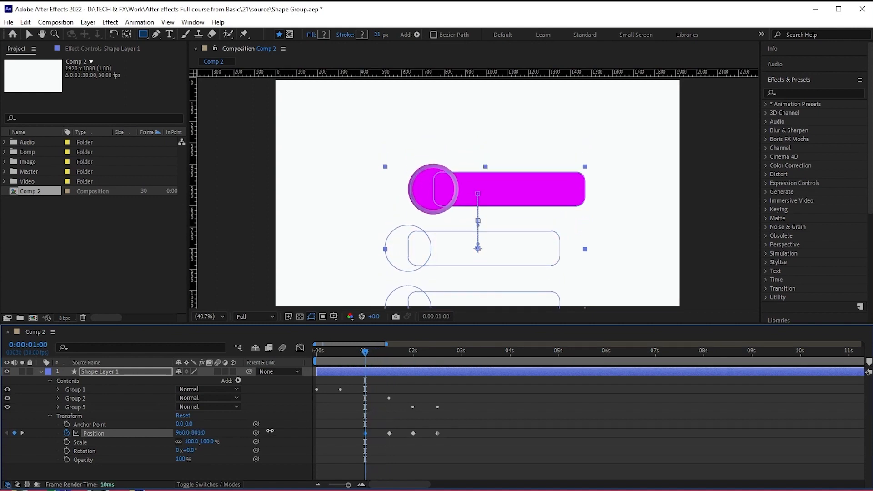
key(ctrl+z)
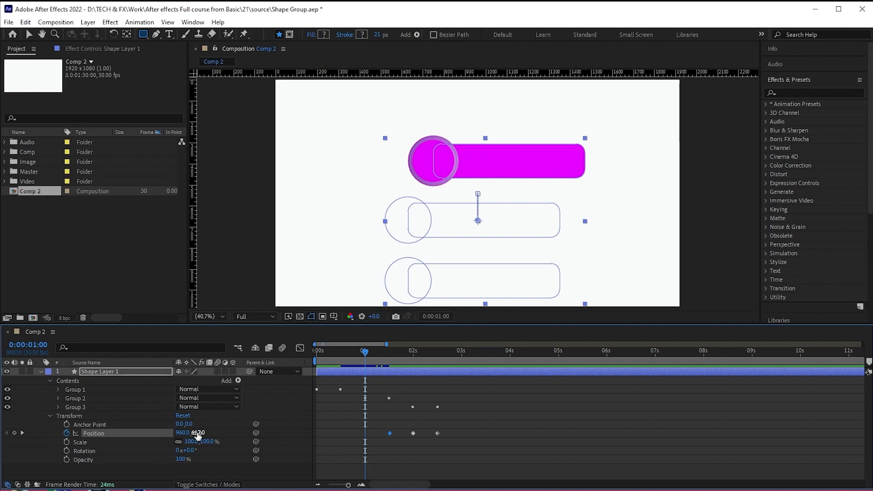
drag(198, 432, 282, 442)
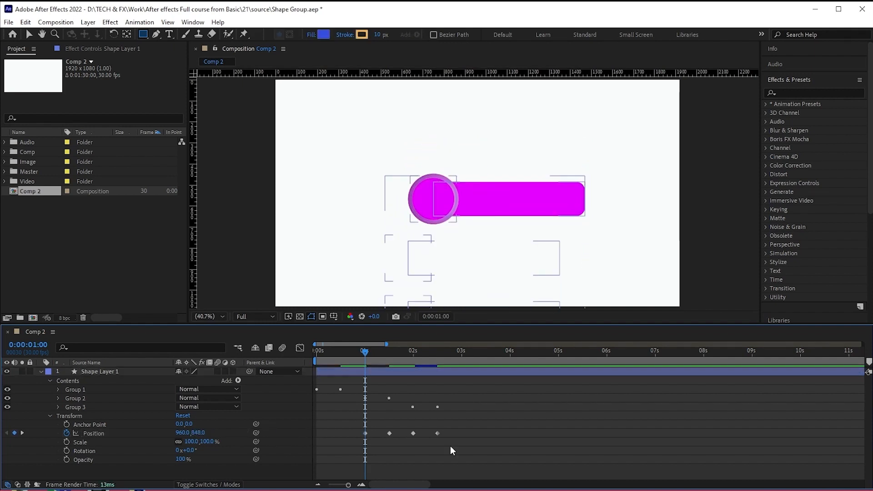
- Apply Easy Ease to the shape layer's four Position keyframes
drag(450, 446, 356, 426)
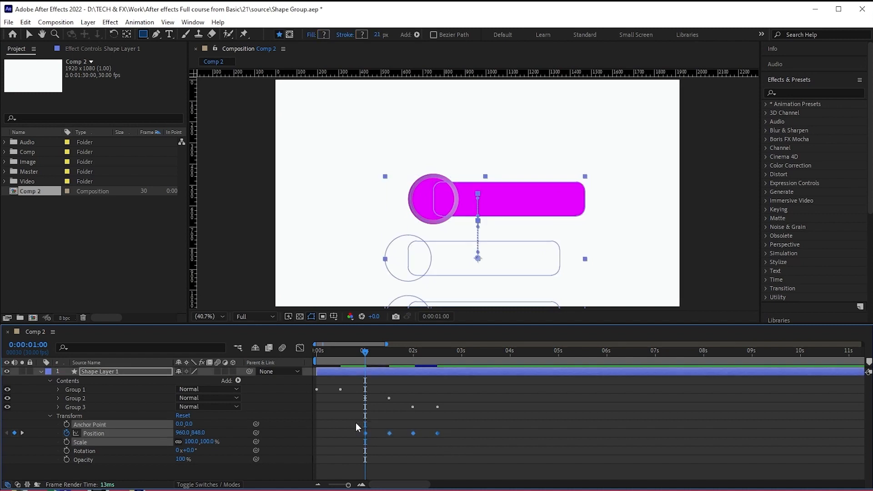
key(F9)
- Preview the complete animation from the first frame and collapse the shape layer's properties
drag(357, 350, 243, 357)
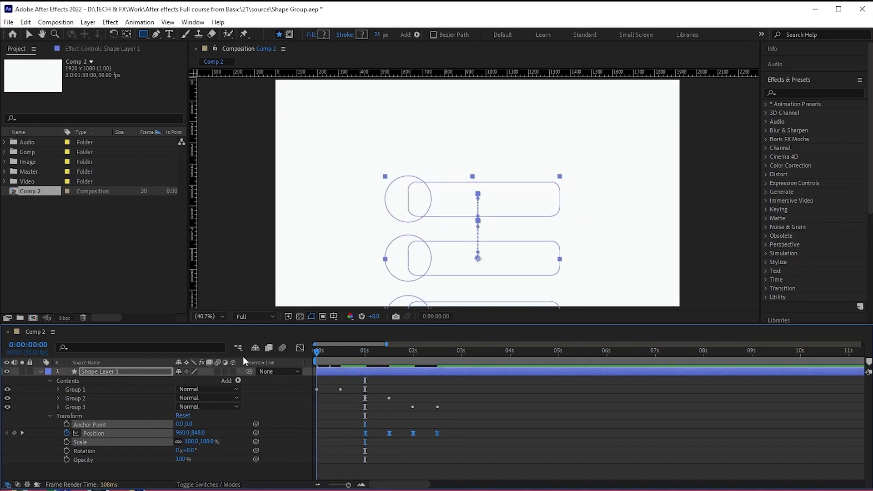
key(space)
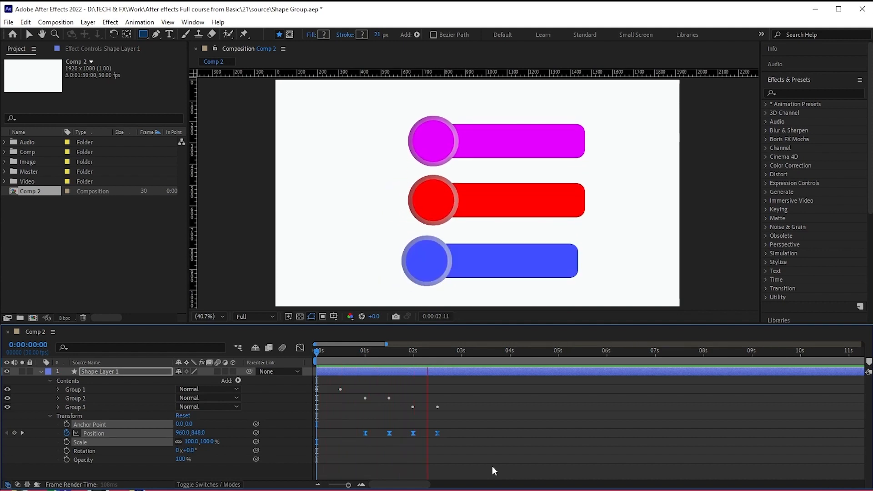
key(space)
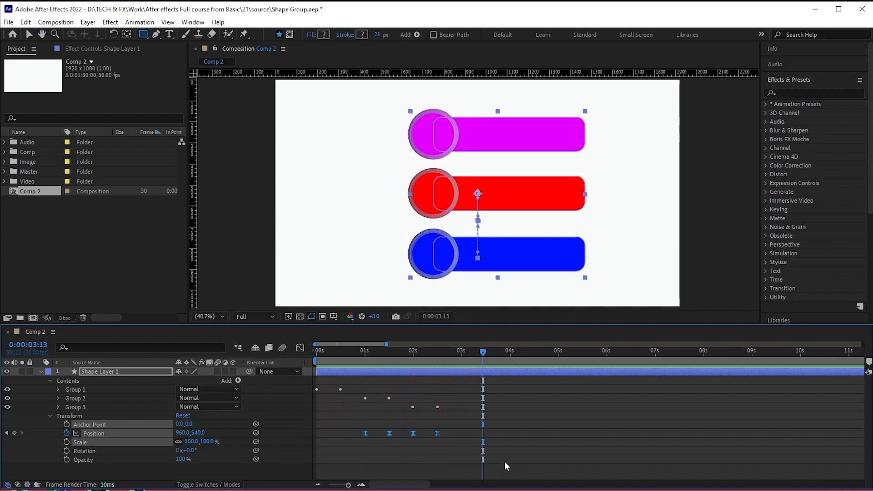
key(u)
click(189, 423)
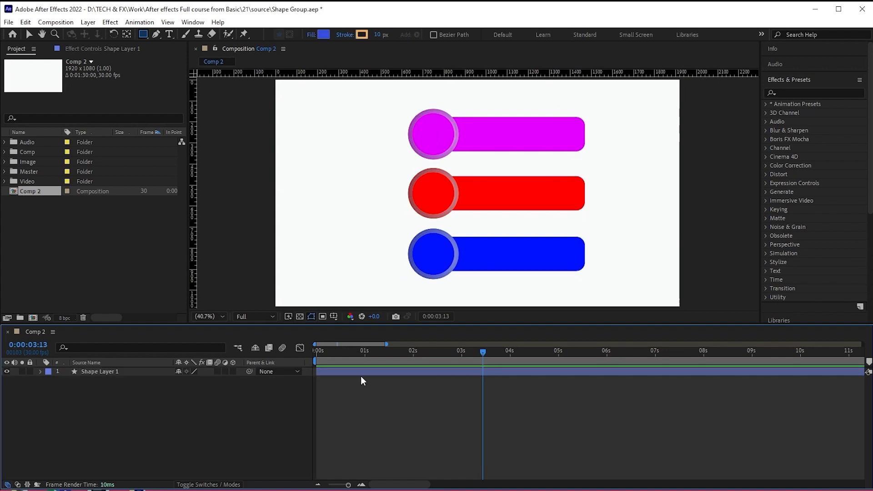